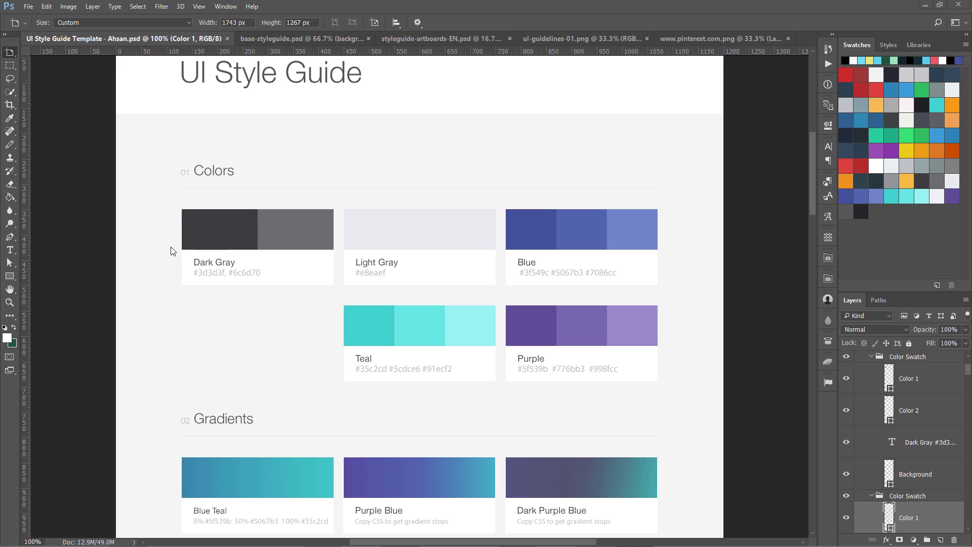
Step: With the Move tool active, pan down to Gradients and Typography, then back to the Colors section
key("v")
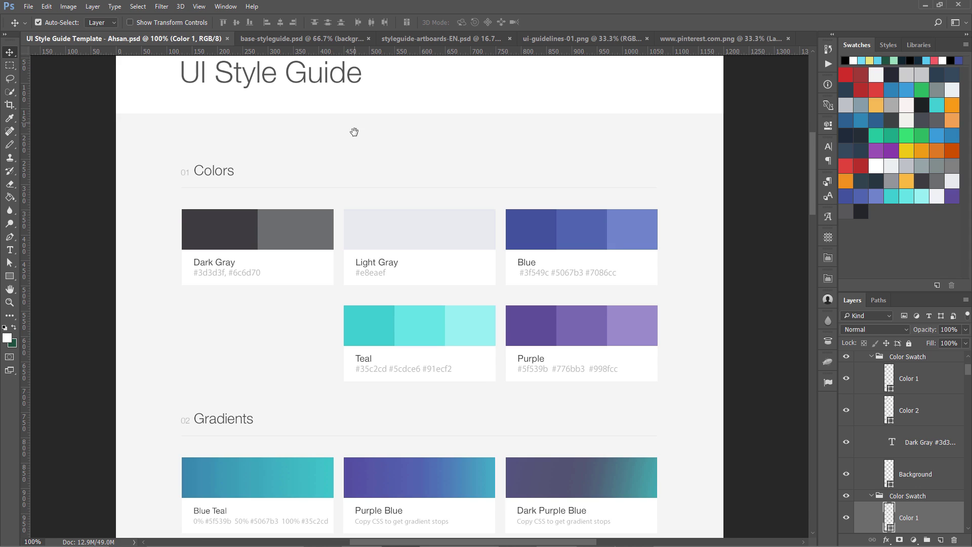
left_click_drag(354, 130, 344, 148)
left_click_drag(369, 232, 368, 125)
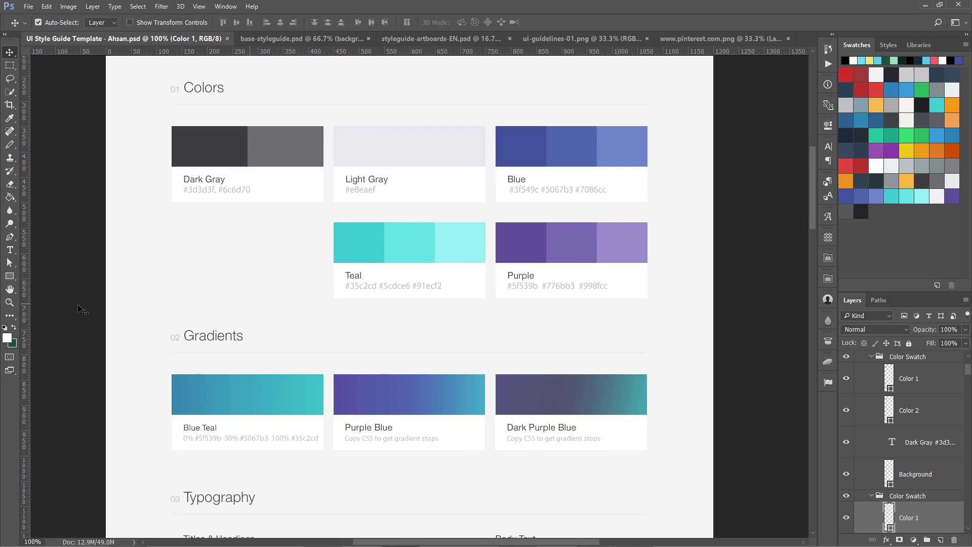
left_click_drag(364, 345, 364, 373)
left_click_drag(298, 254, 223, 338)
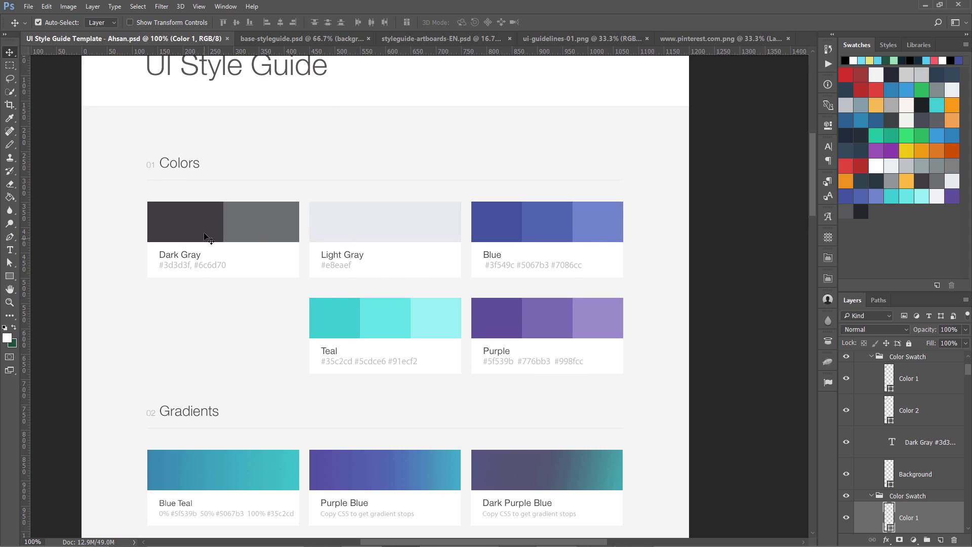
Step: Select the three Teal swatch layers and inspect the lightest Teal's saturation and brightness without changes
left_click(344, 325)
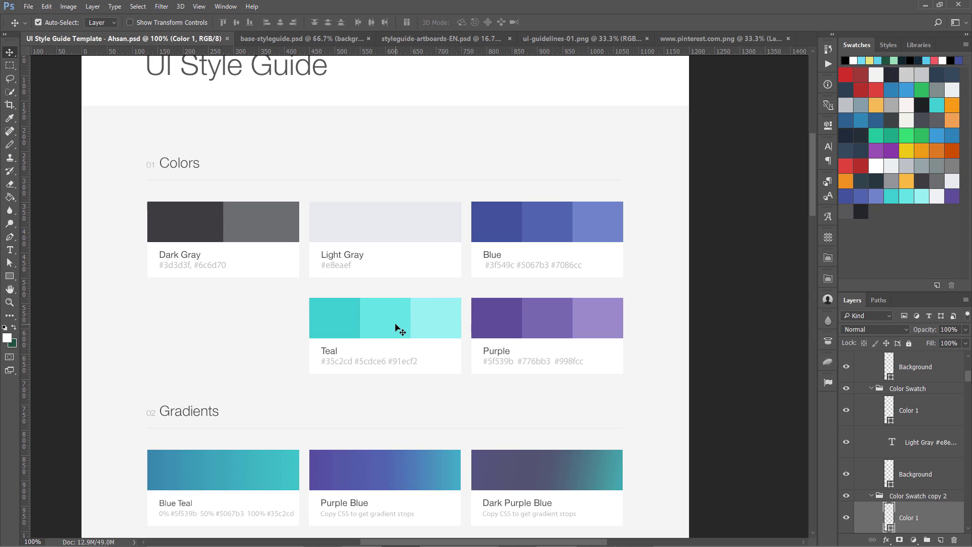
left_click(396, 329)
left_click(446, 326)
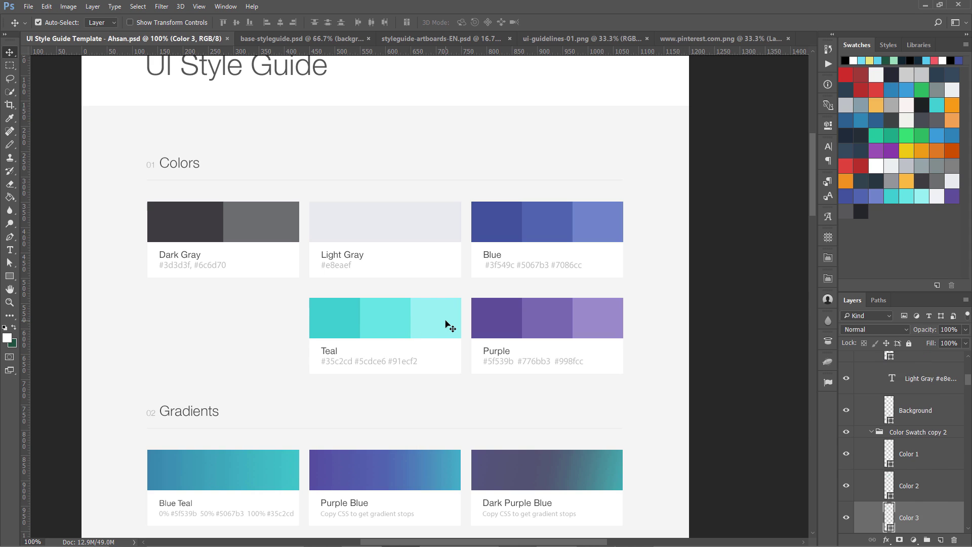
double_click(889, 512)
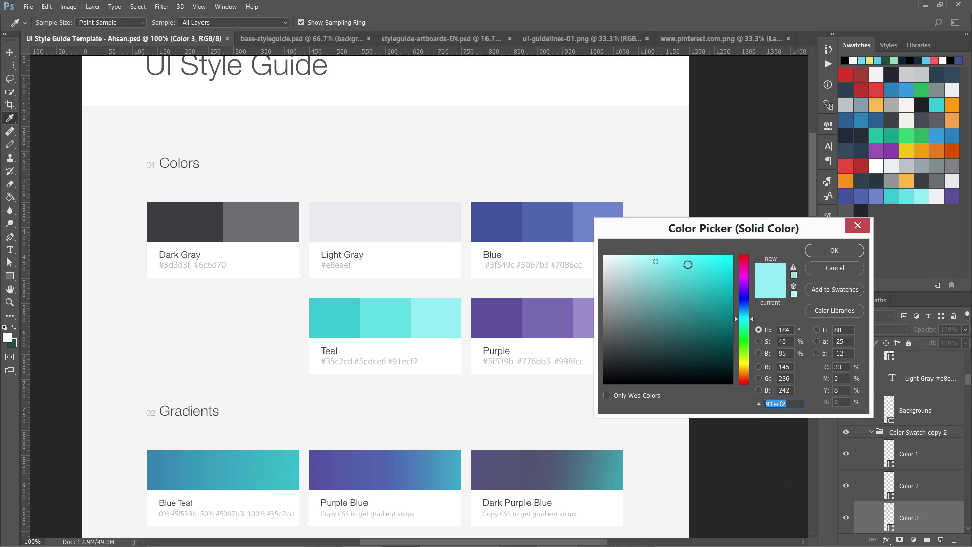
left_click(778, 342)
left_click(782, 353)
left_click(814, 268)
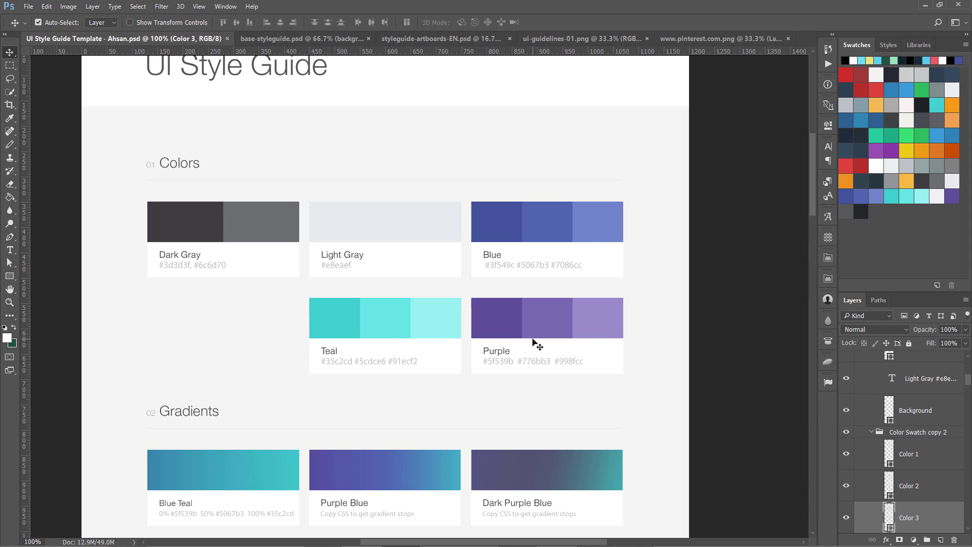
Step: Inspect the Light Gray swatch's colour settings and close them unchanged
scroll(482, 417, "down", 3)
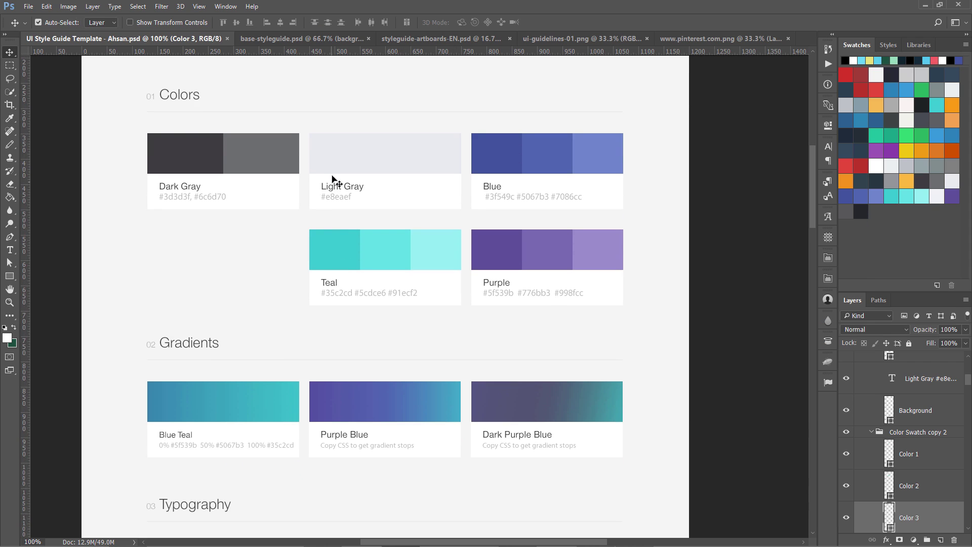
left_click(403, 160)
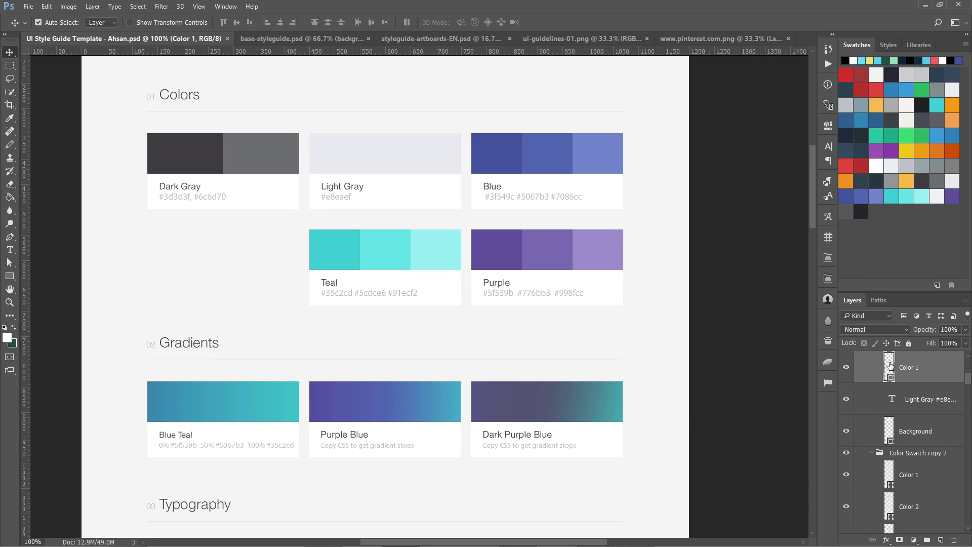
double_click(889, 365)
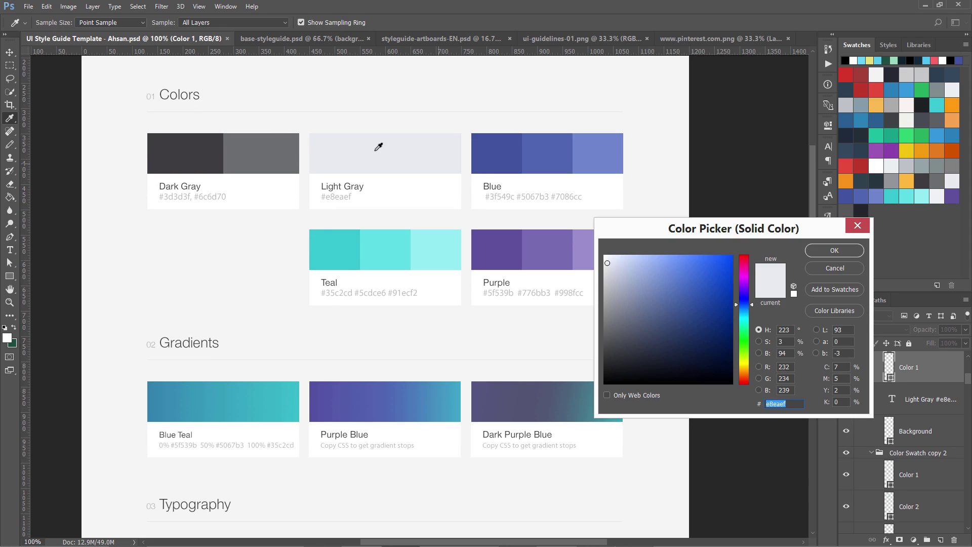
left_click(825, 270)
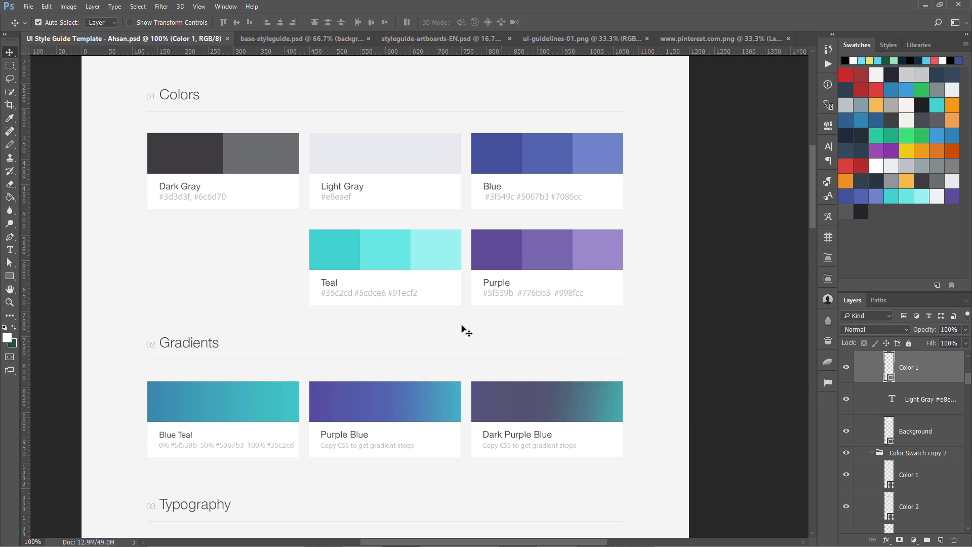
Step: Scroll down past Typography and Buttons to the start of Iconography
scroll(356, 373, "down", 10)
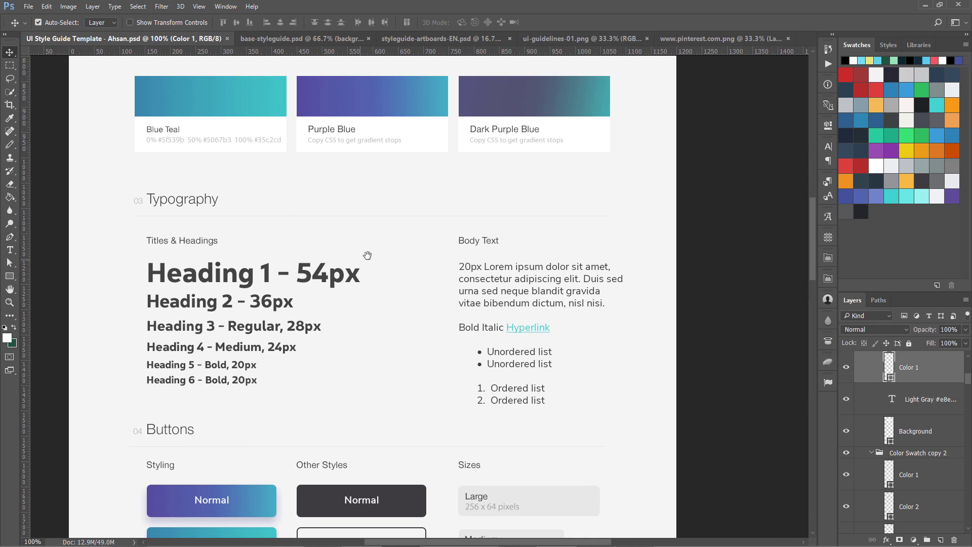
scroll(362, 337, "down", 2)
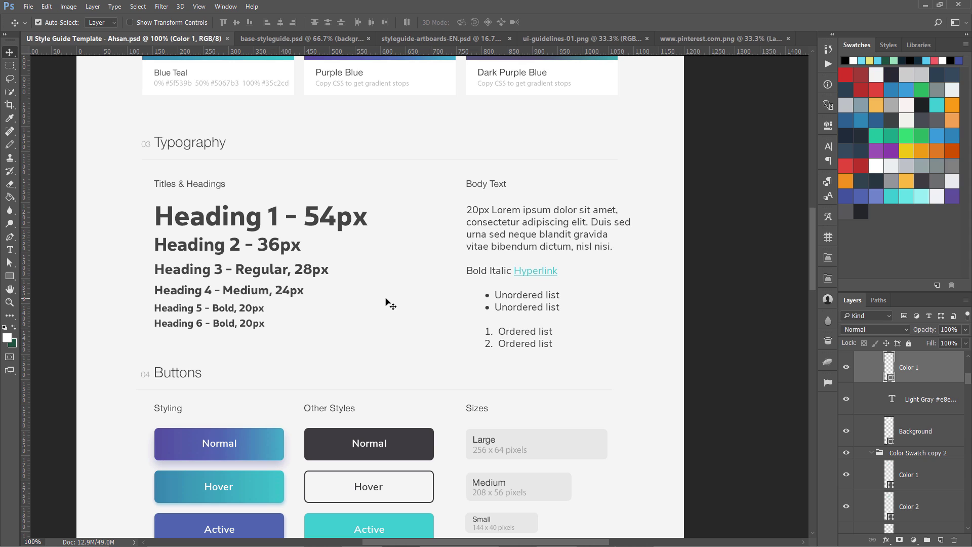
scroll(394, 289, "down", 1)
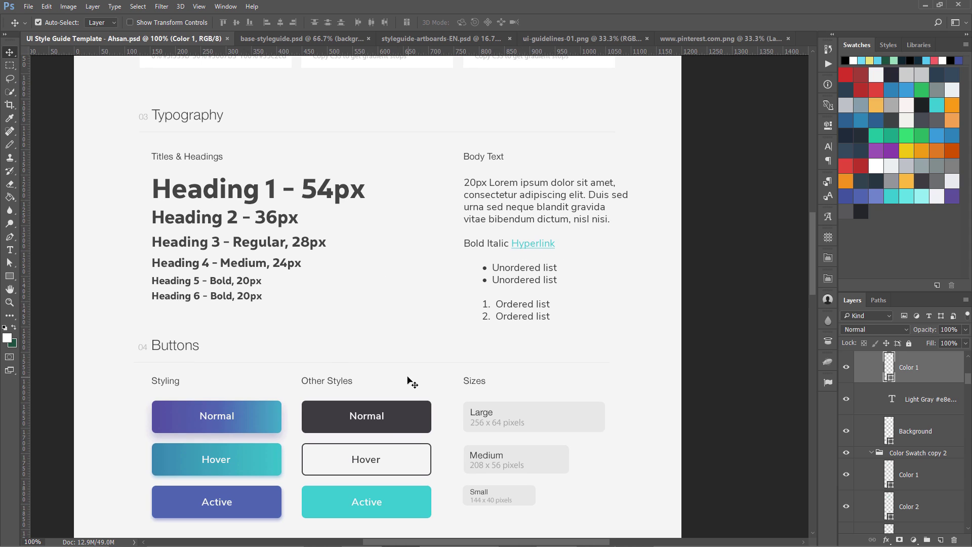
left_click_drag(405, 365, 397, 260)
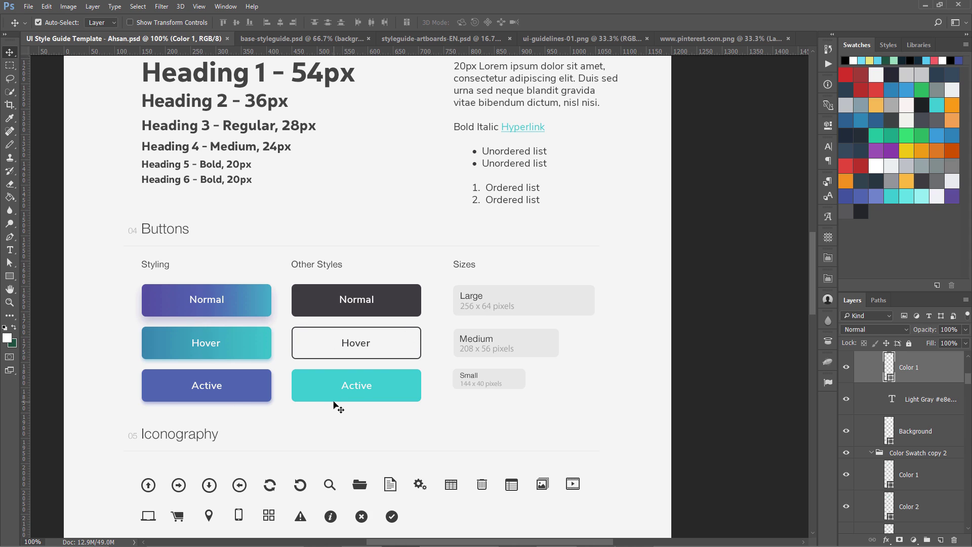
Step: Pan down through Iconography to Form Elements, the Select Box and UI Elements
left_click_drag(372, 441, 362, 257)
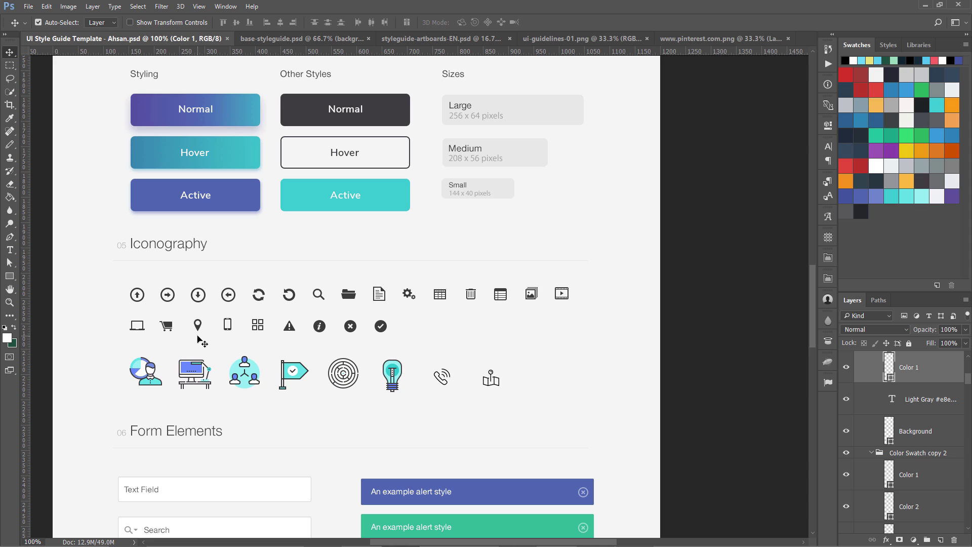
left_click_drag(327, 420, 333, 336)
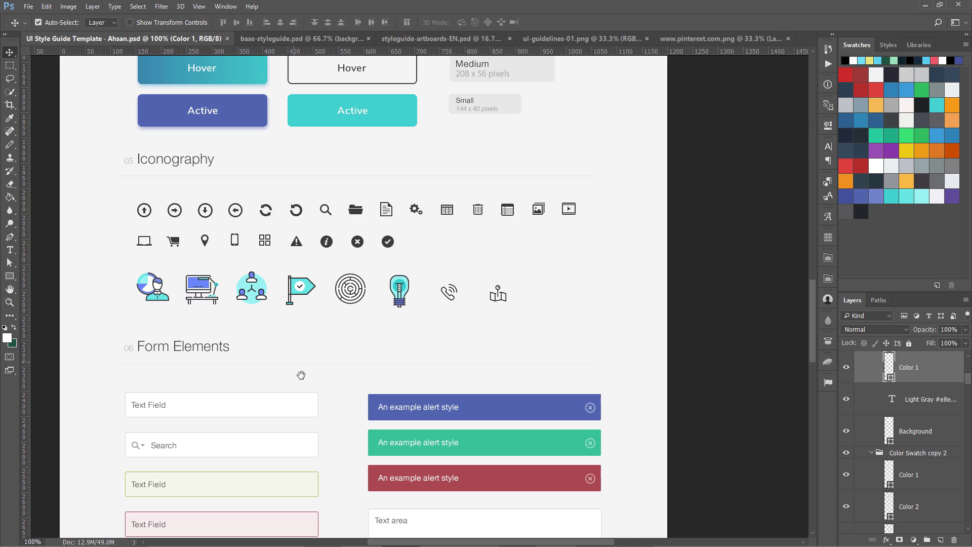
left_click_drag(301, 375, 287, 296)
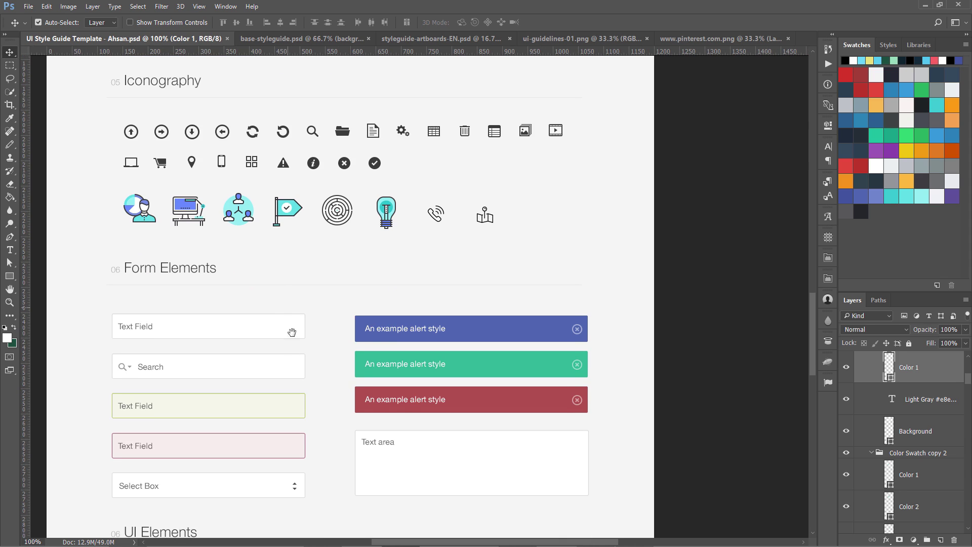
left_click_drag(295, 365, 302, 334)
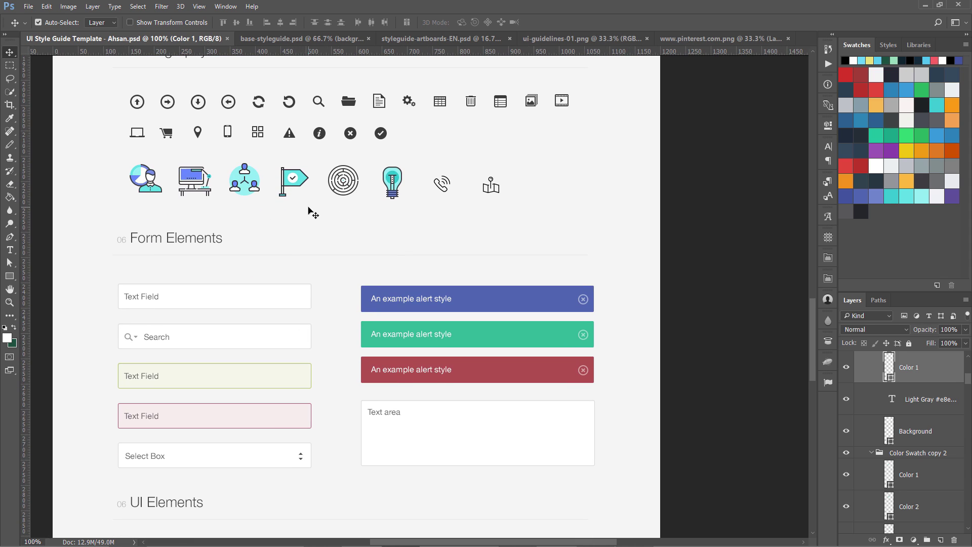
left_click_drag(311, 210, 324, 313)
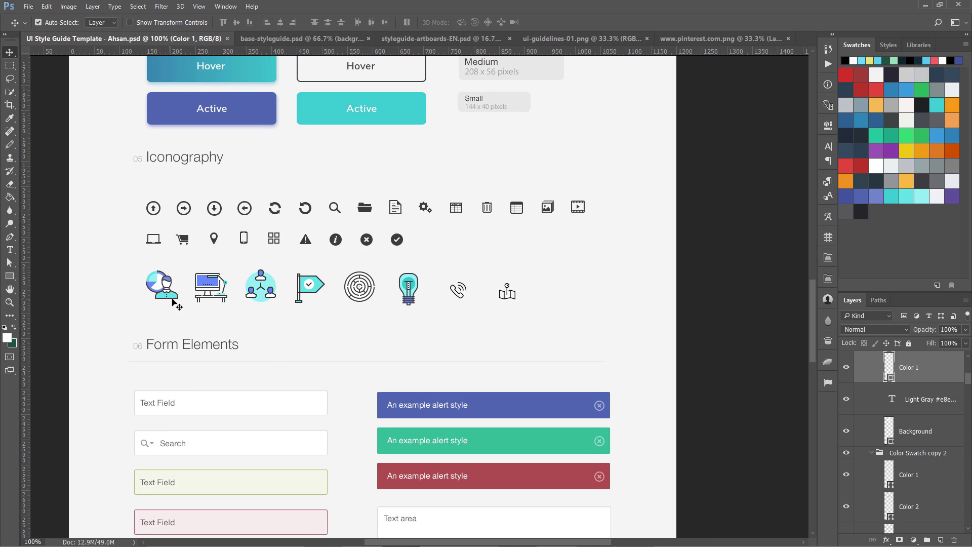
left_click_drag(364, 417, 346, 307)
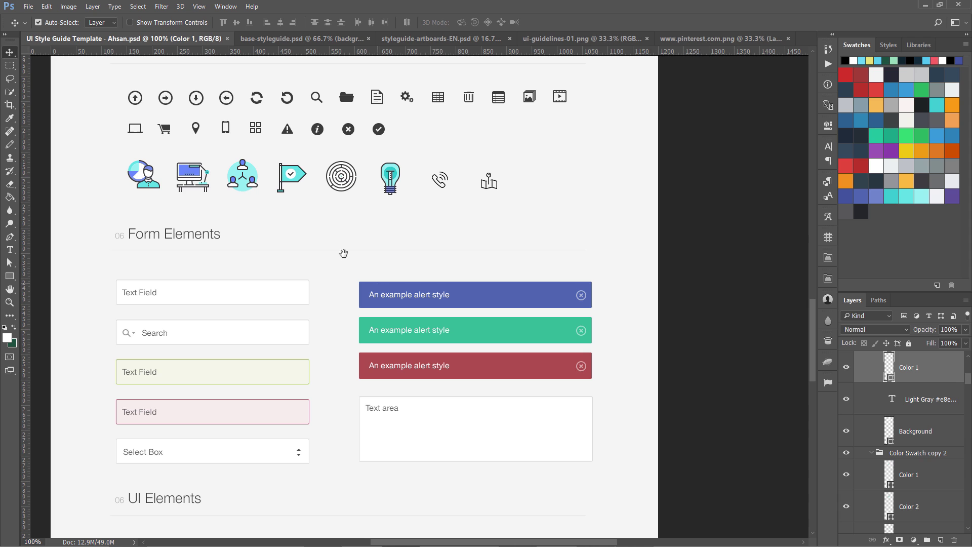
Step: Scroll back up, then down again to settle on the Form Elements section
scroll(319, 191, "up", 5)
scroll(296, 267, "up", 5)
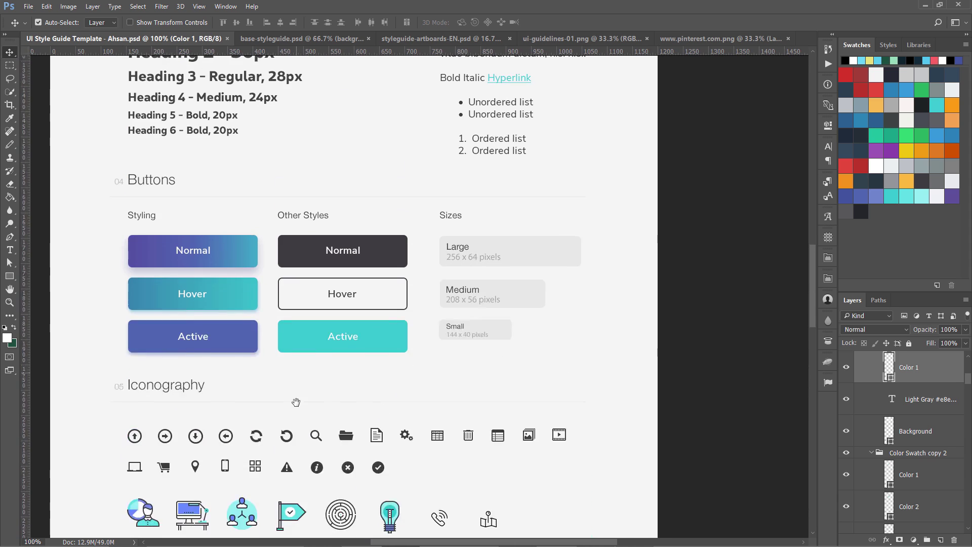
scroll(324, 310, "up", 1)
scroll(312, 430, "up", 10)
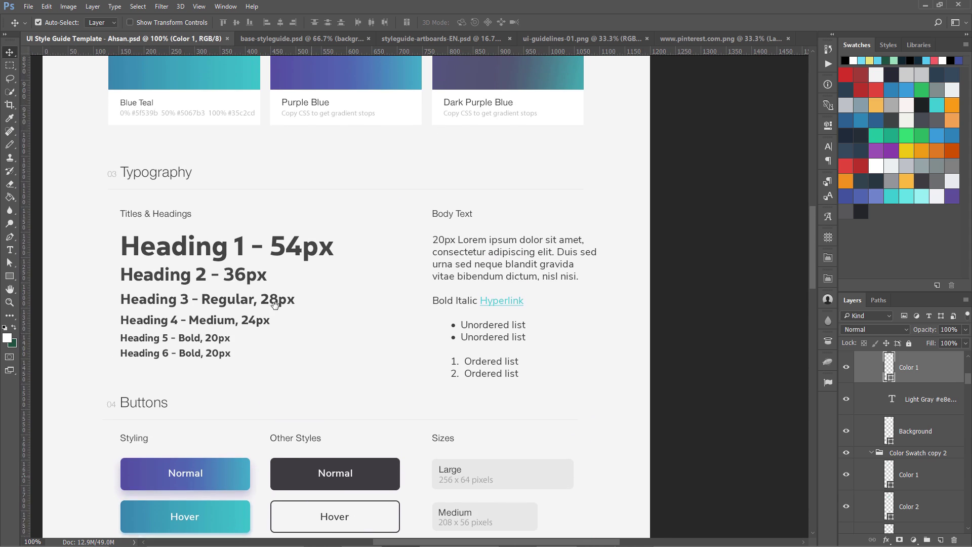
scroll(284, 304, "down", 15)
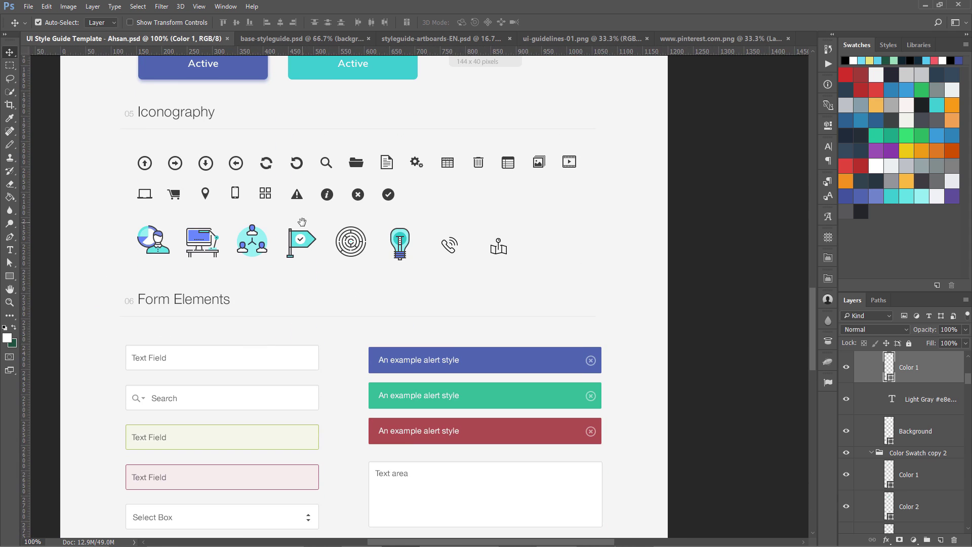
scroll(330, 364, "down", 3)
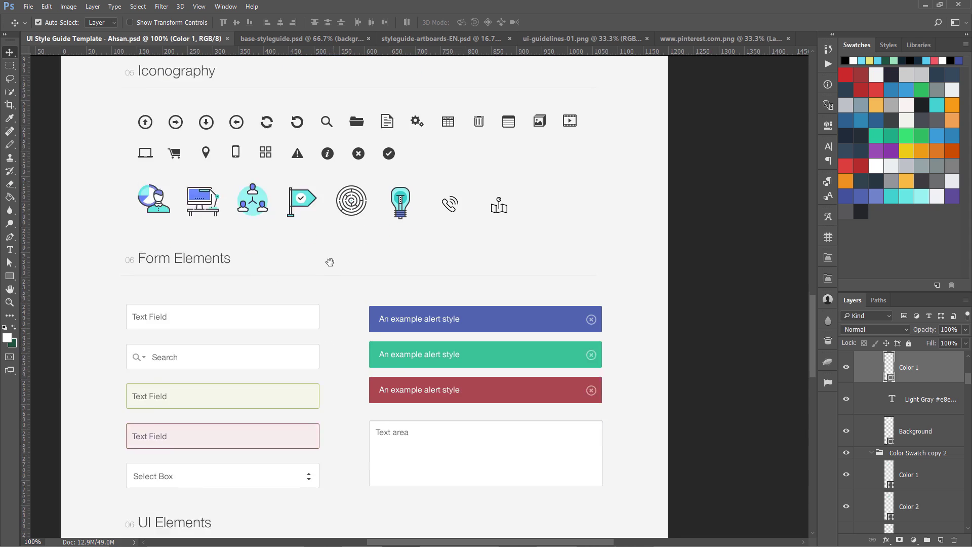
Step: Pan down through pagination, sliders and the article card to the Miscellaneous section
left_click_drag(348, 390, 340, 310)
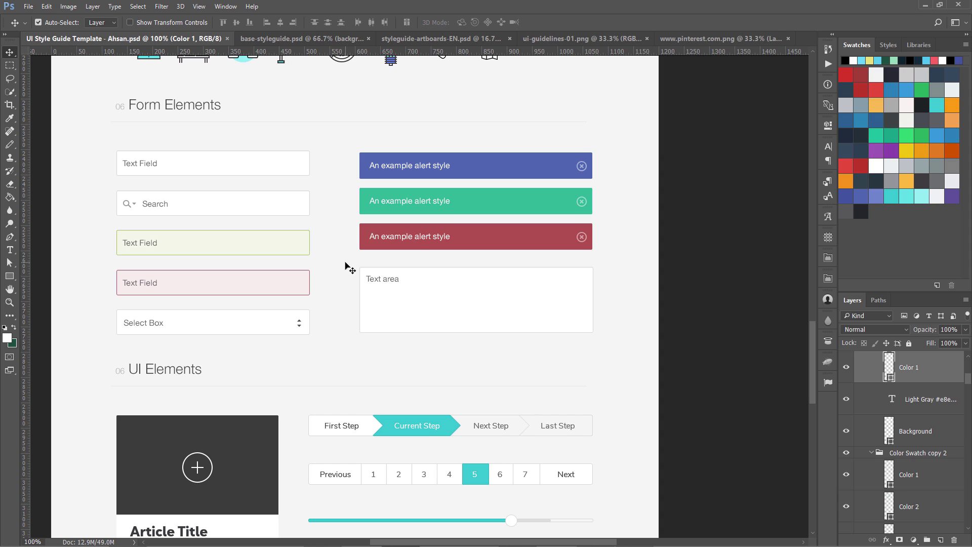
left_click_drag(339, 310, 347, 254)
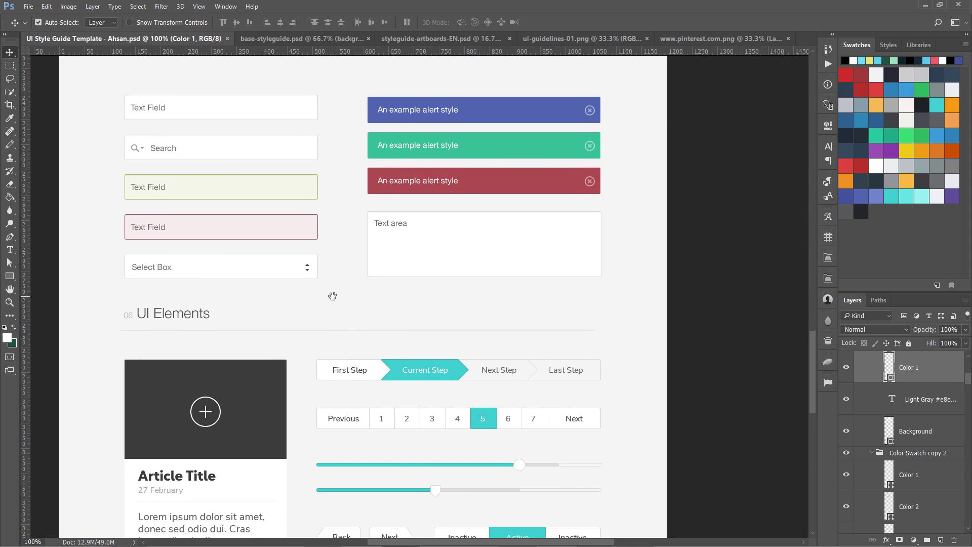
left_click_drag(297, 314, 356, 233)
left_click_drag(348, 402, 317, 274)
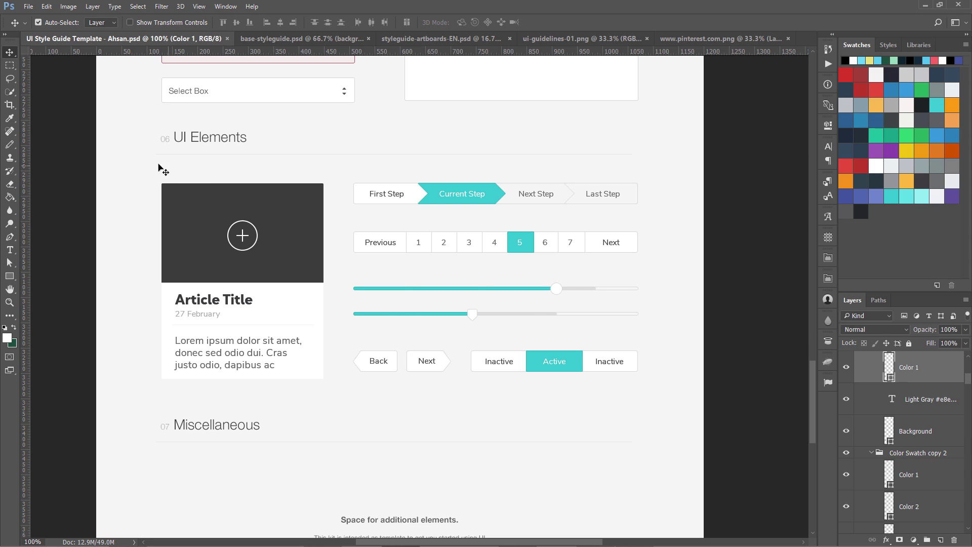
Step: Draw a rectangular marquee around the article card, then deselect it
left_click(10, 66)
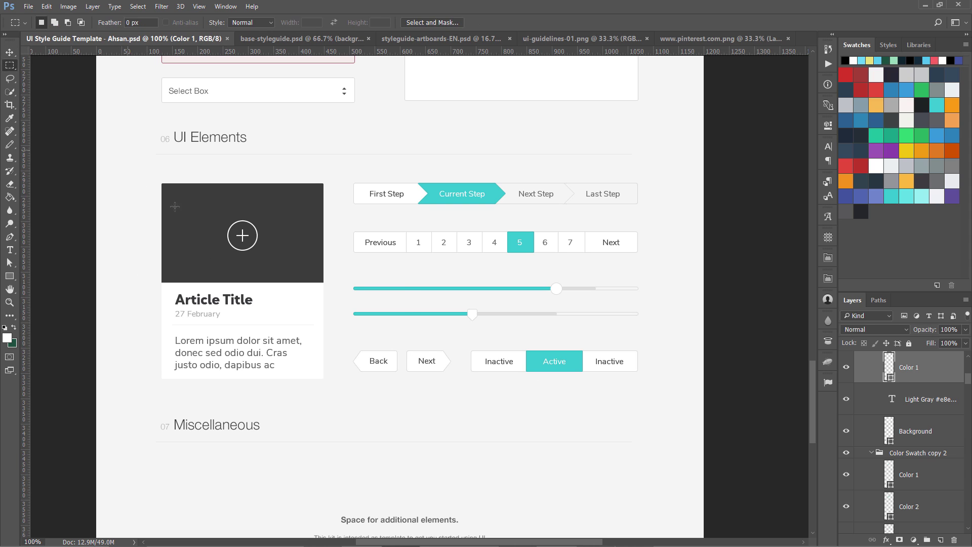
left_click_drag(128, 149, 337, 396)
left_click(356, 445)
Step: Pan up from the page bottom through UI Elements, Form Elements, Iconography and Buttons toward Colors
left_click_drag(266, 443, 246, 286)
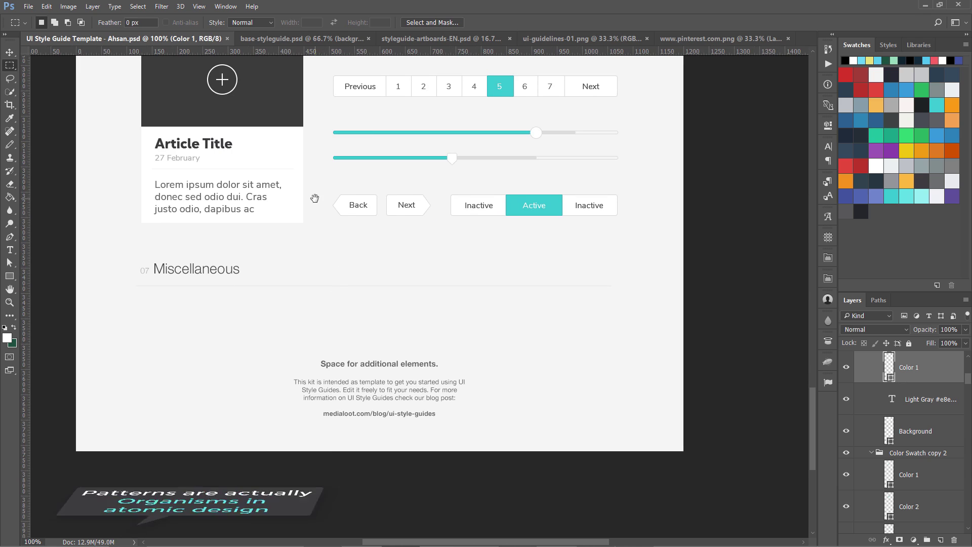
left_click_drag(314, 195, 334, 378)
left_click_drag(319, 87, 319, 228)
left_click_drag(333, 304, 272, 386)
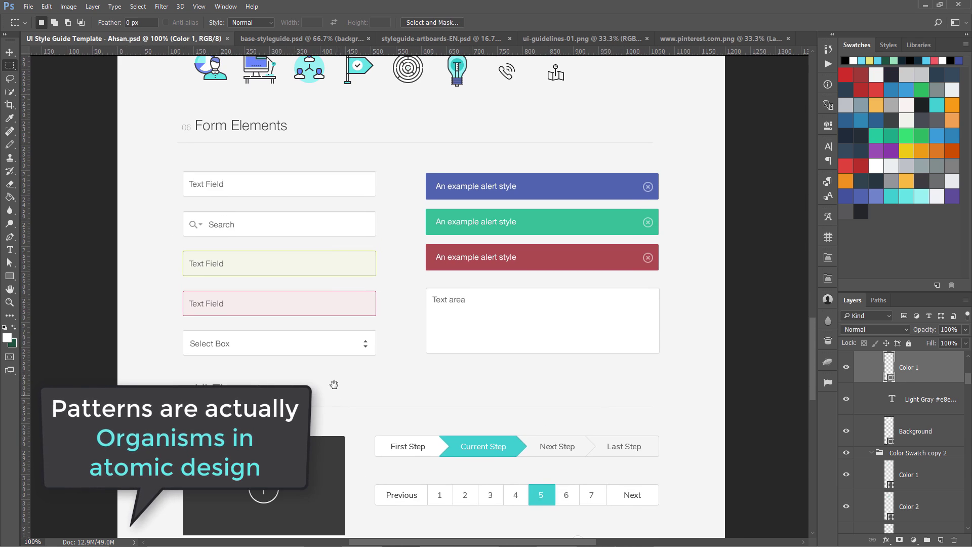
left_click_drag(338, 251, 312, 351)
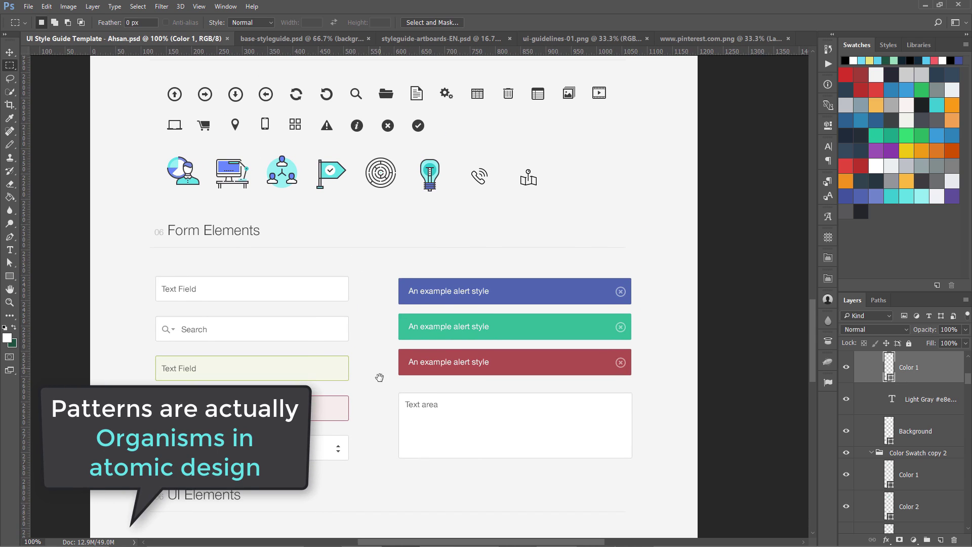
left_click_drag(354, 334, 321, 459)
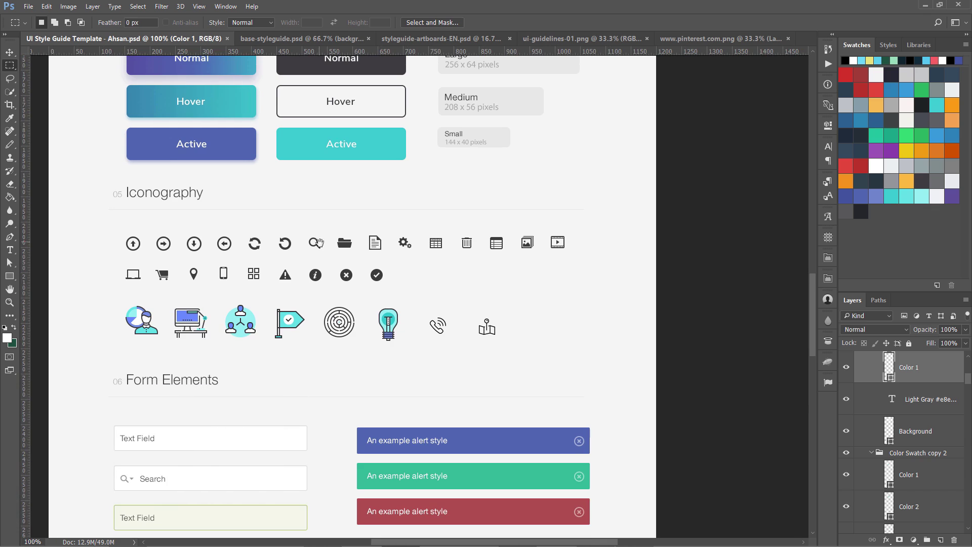
left_click_drag(316, 242, 330, 403)
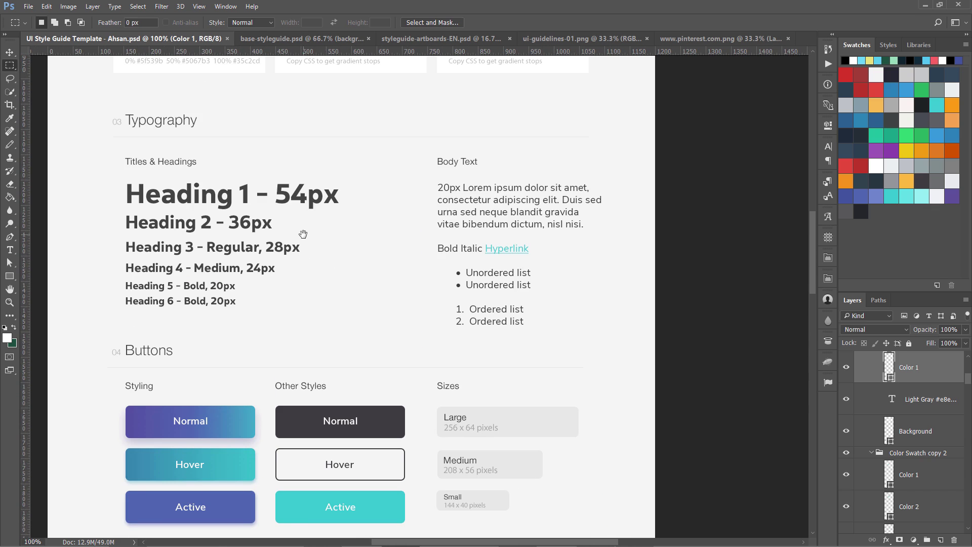
left_click_drag(302, 234, 323, 371)
left_click_drag(319, 241, 320, 334)
left_click_drag(312, 170, 300, 285)
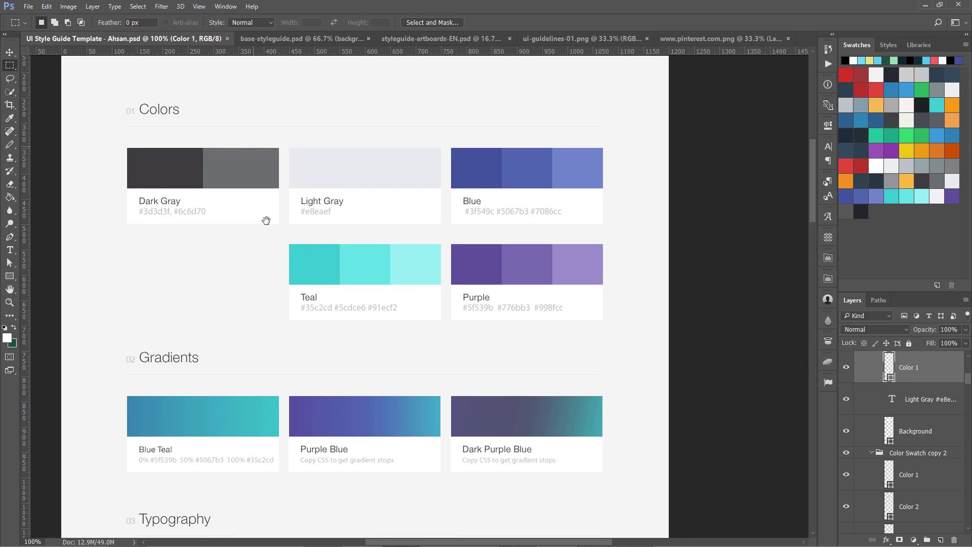
Step: Frame the UI Style Guide header and Colors section, with Typography below
mouse_move(264, 219)
left_mouse_down()
mouse_move(267, 250)
mouse_move(258, 214)
left_mouse_up()
left_click_drag(254, 308, 261, 238)
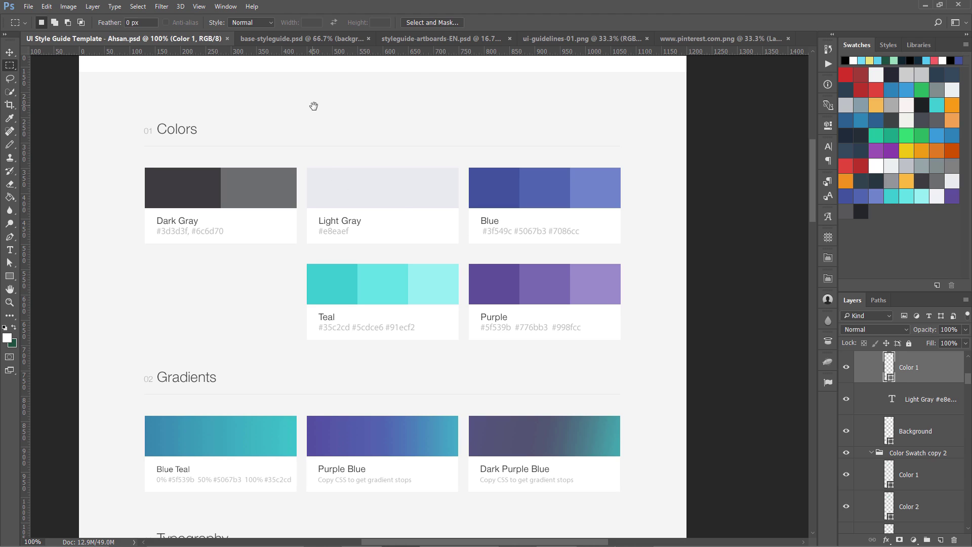
left_click_drag(314, 106, 333, 186)
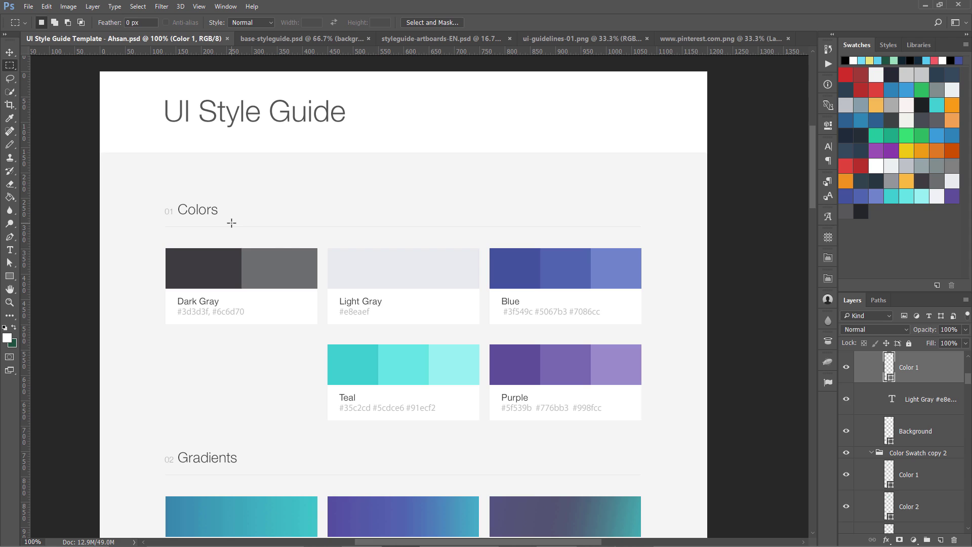
left_click_drag(290, 255, 278, 232)
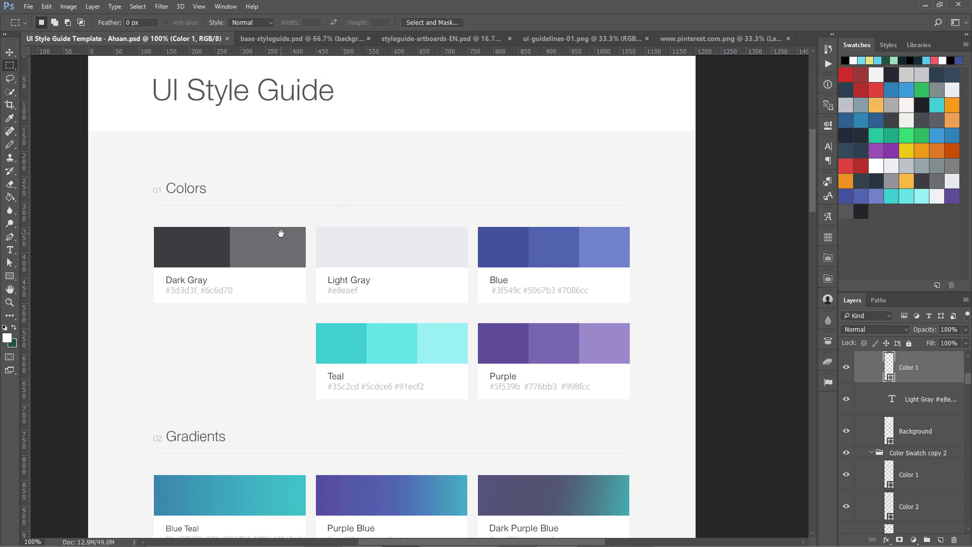
left_click_drag(282, 347, 282, 250)
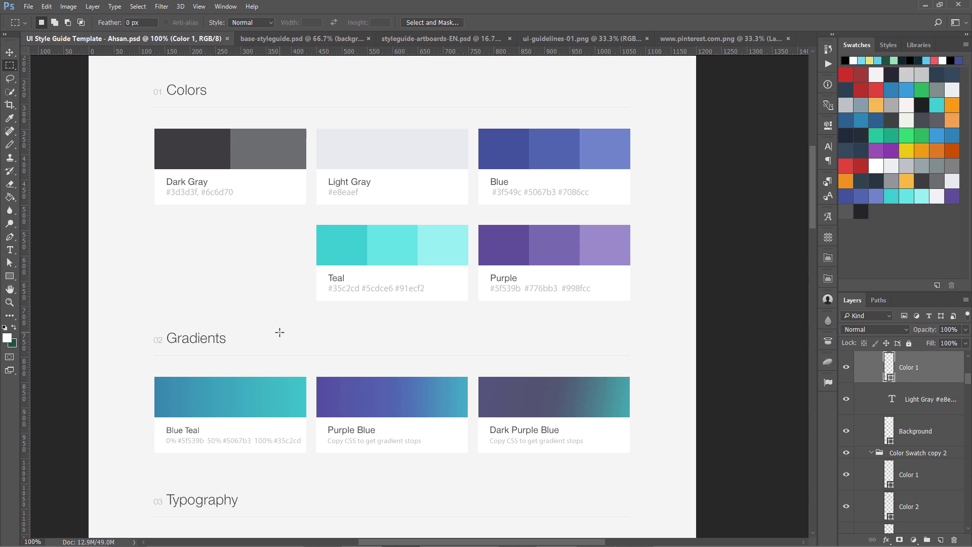
Step: With the Move tool active, pan down to Buttons, then switch to base-styleguide.psd
key("v")
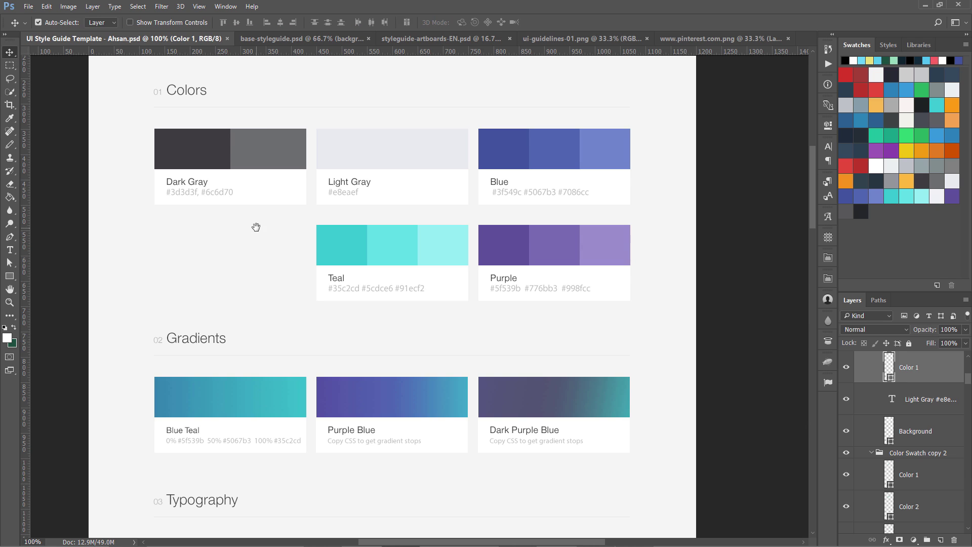
left_click_drag(254, 304, 247, 249)
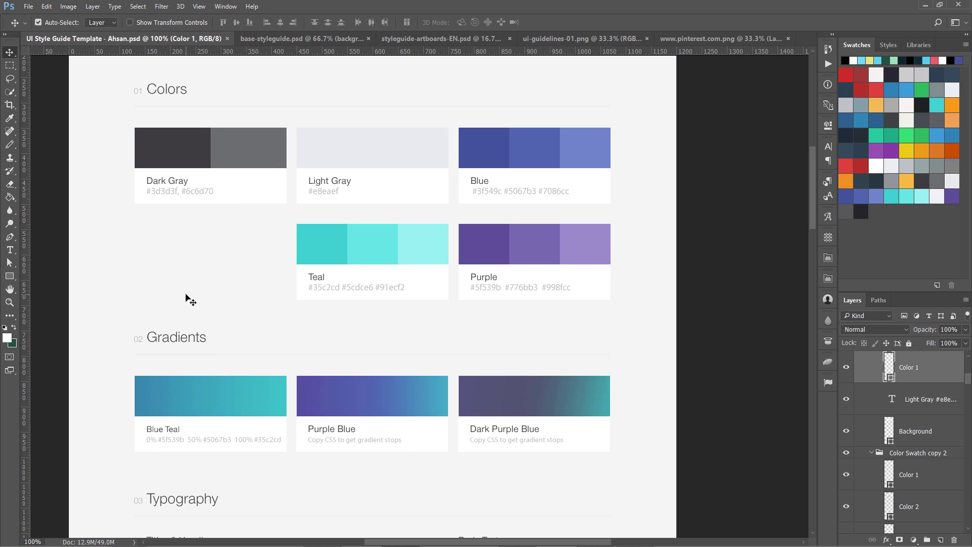
left_click_drag(263, 428, 271, 236)
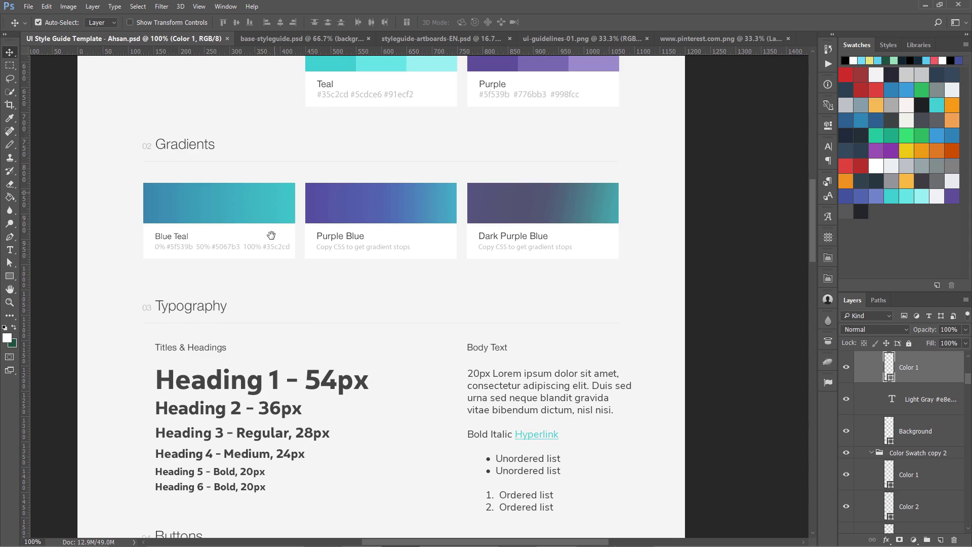
left_click_drag(295, 438, 299, 282)
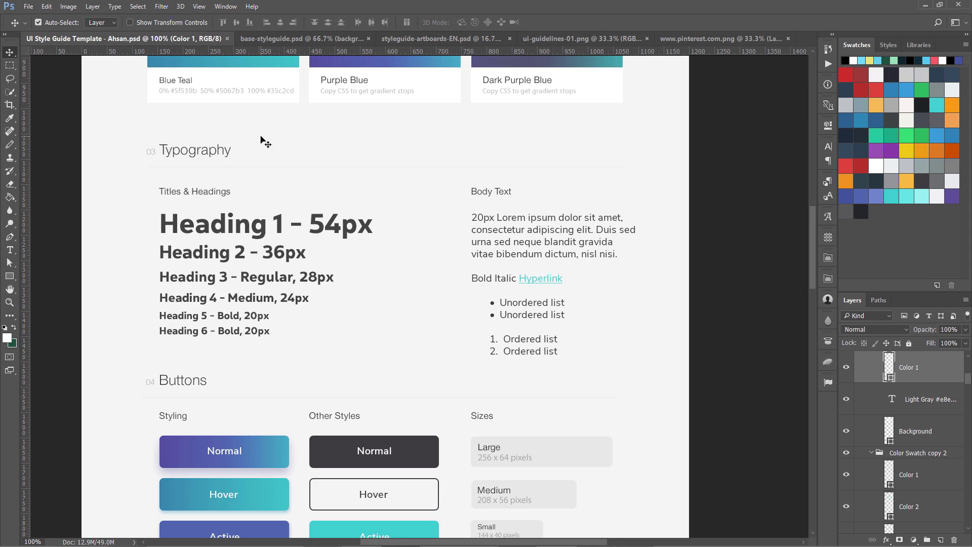
left_click(270, 41)
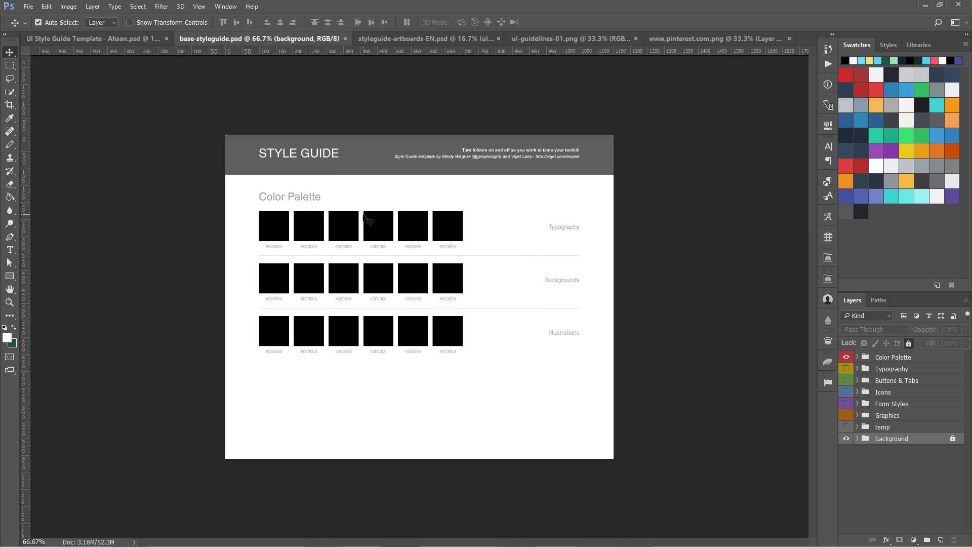
Step: At 100%, hide Color Palette and preview the Typography and Buttons & Tabs groups one at a time
key("ctrl+1")
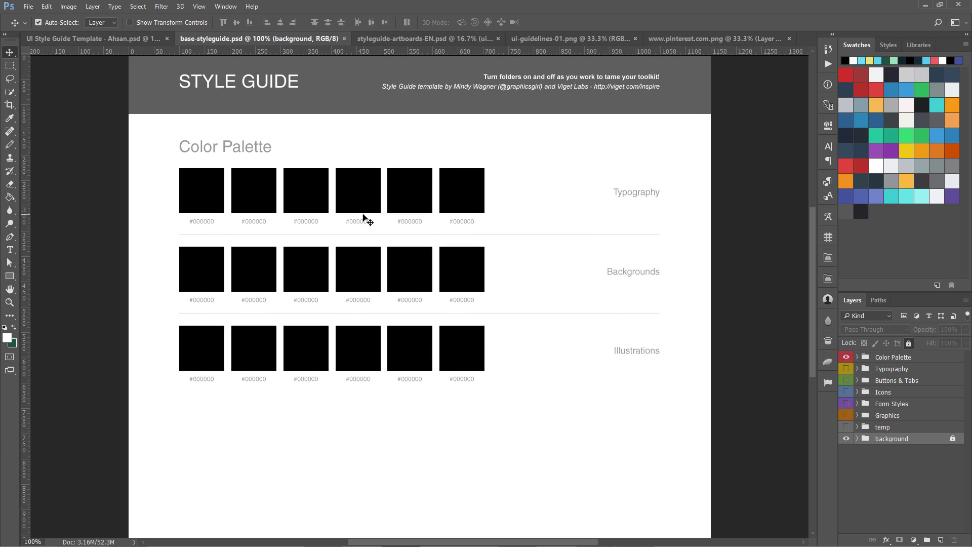
left_click(845, 357)
left_click(846, 368)
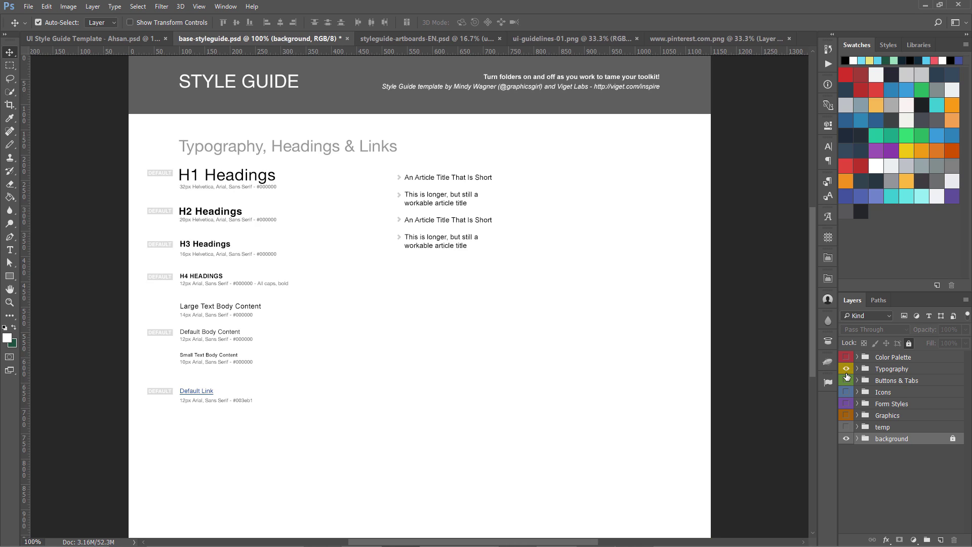
left_click(846, 370)
left_click(846, 380)
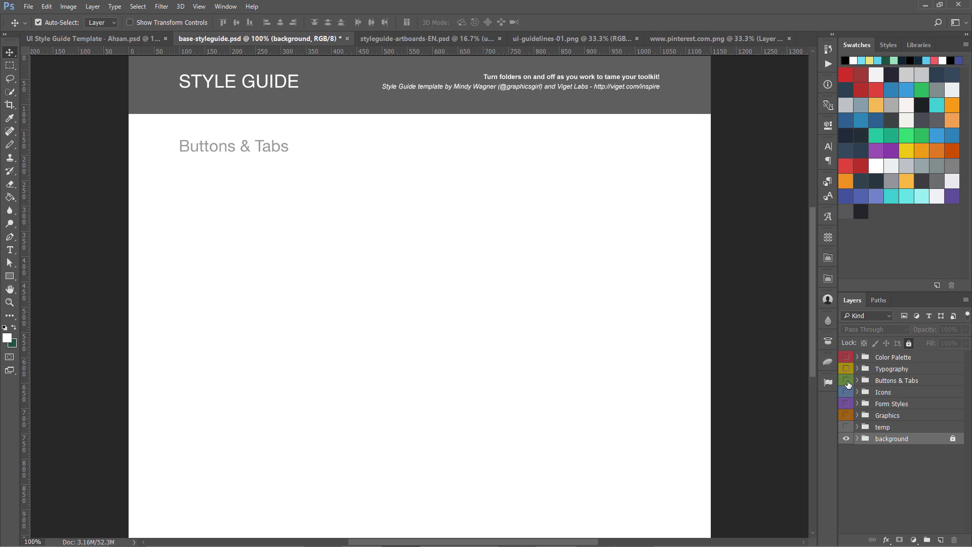
left_click(847, 382)
Step: Preview the Icons and Form Styles groups, restore Color Palette, and switch to styleguide-artboards-EN.psd
left_click(847, 392)
left_click(847, 393)
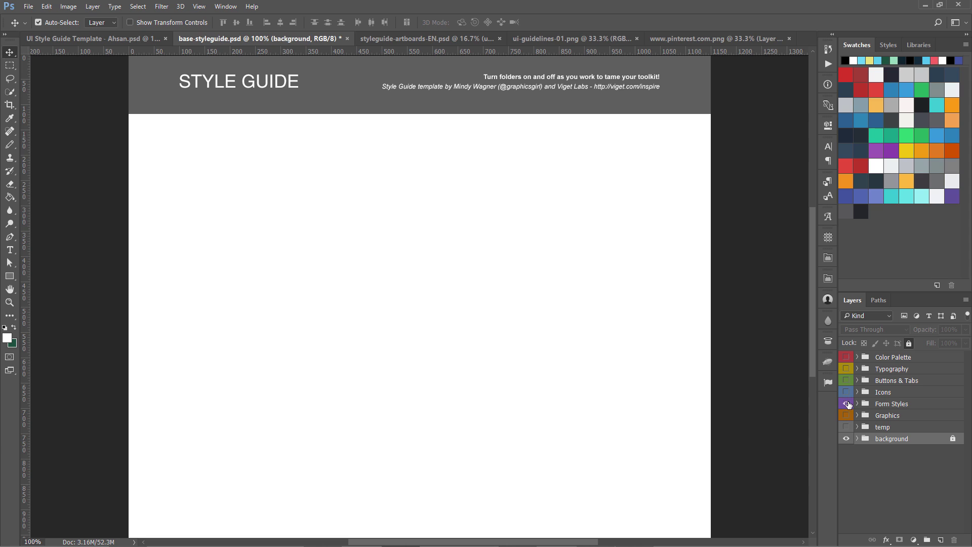
left_click(848, 404)
left_click(847, 405)
left_click(847, 358)
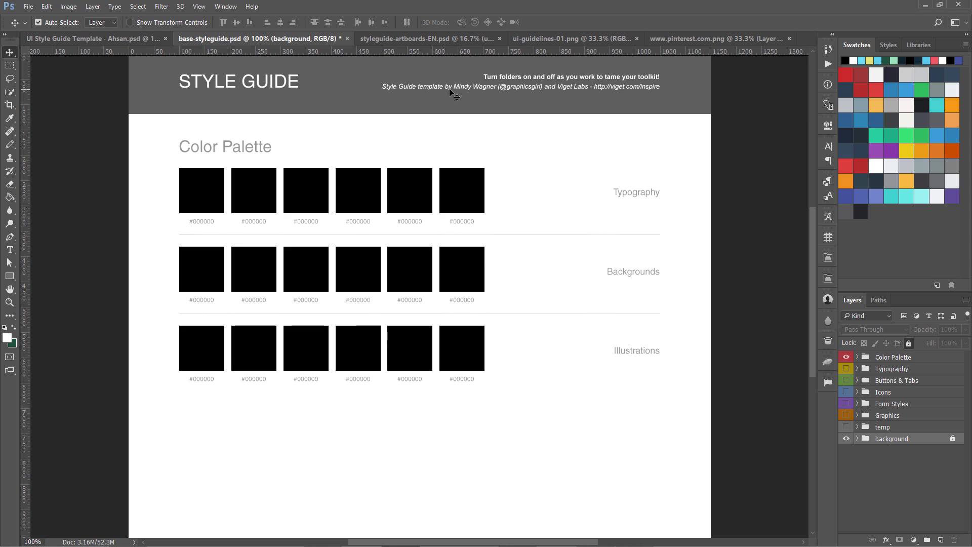
left_click(378, 40)
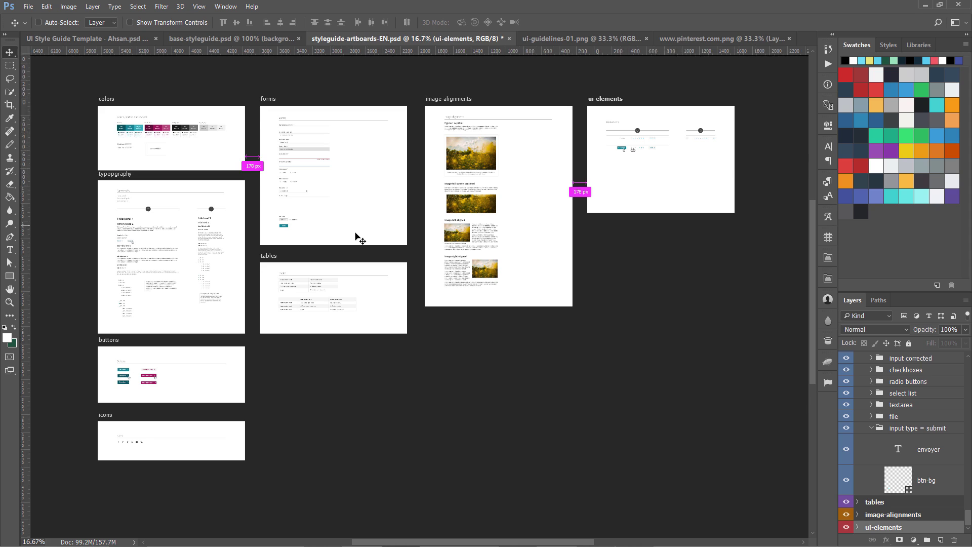
Step: Zoom in and pan across the colours, typography and tables artboards
key("ctrl+plus")
key("ctrl+plus")
key("ctrl+plus")
key("ctrl+plus")
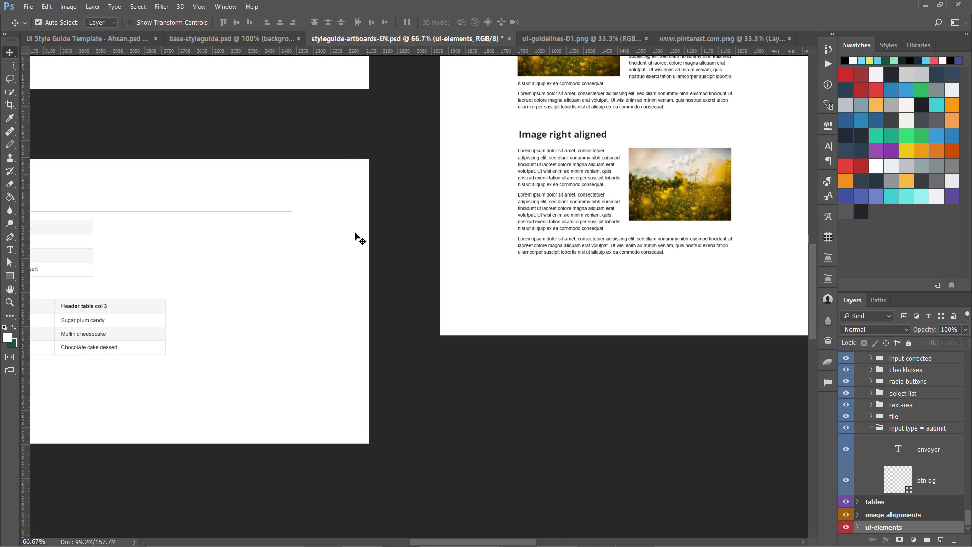
mouse_move(251, 186)
left_mouse_down()
mouse_move(415, 301)
mouse_move(436, 341)
mouse_move(431, 365)
mouse_move(470, 306)
mouse_move(506, 310)
mouse_move(515, 284)
mouse_move(520, 308)
left_mouse_up()
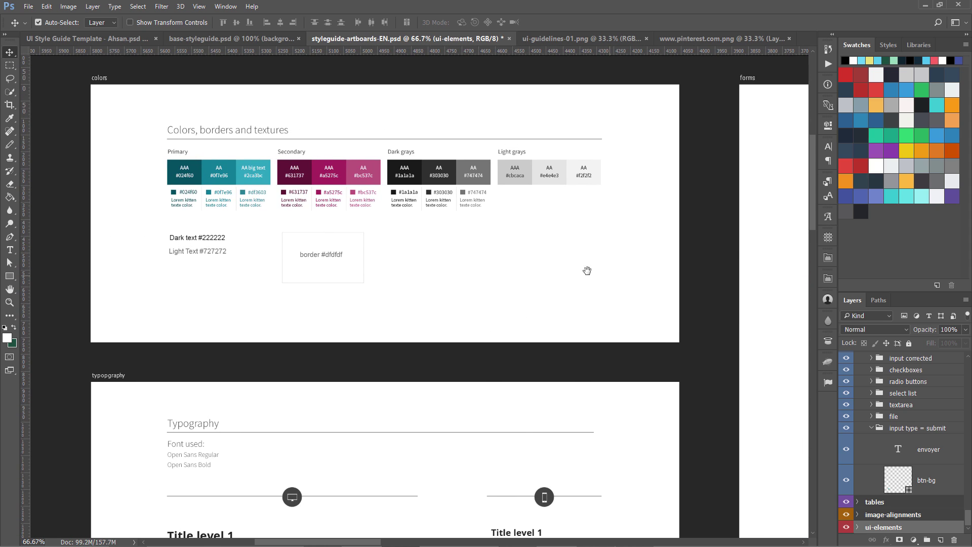
left_click_drag(609, 381, 583, 306)
left_click_drag(590, 449, 566, 251)
left_click_drag(559, 336, 560, 278)
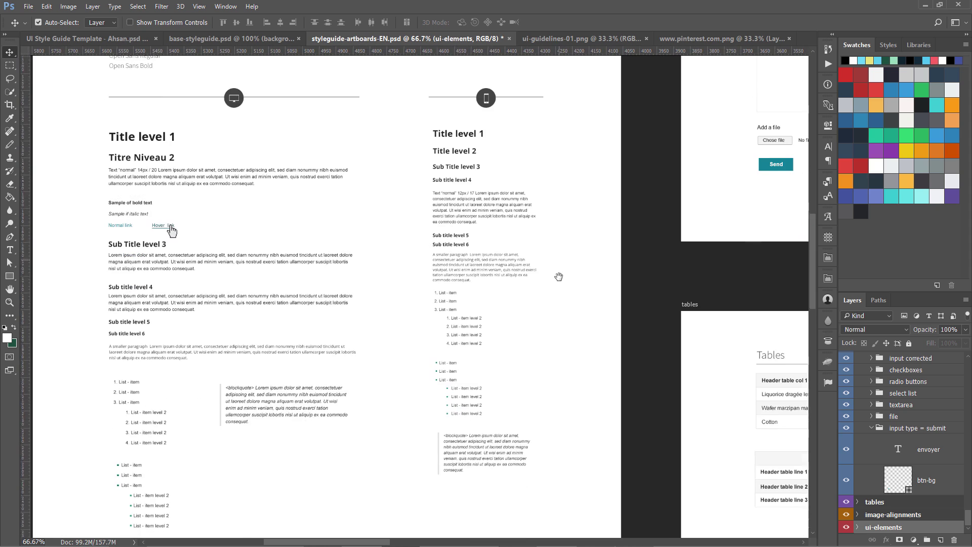
mouse_move(560, 391)
left_mouse_down()
mouse_move(554, 323)
mouse_move(412, 321)
mouse_move(579, 351)
left_mouse_up()
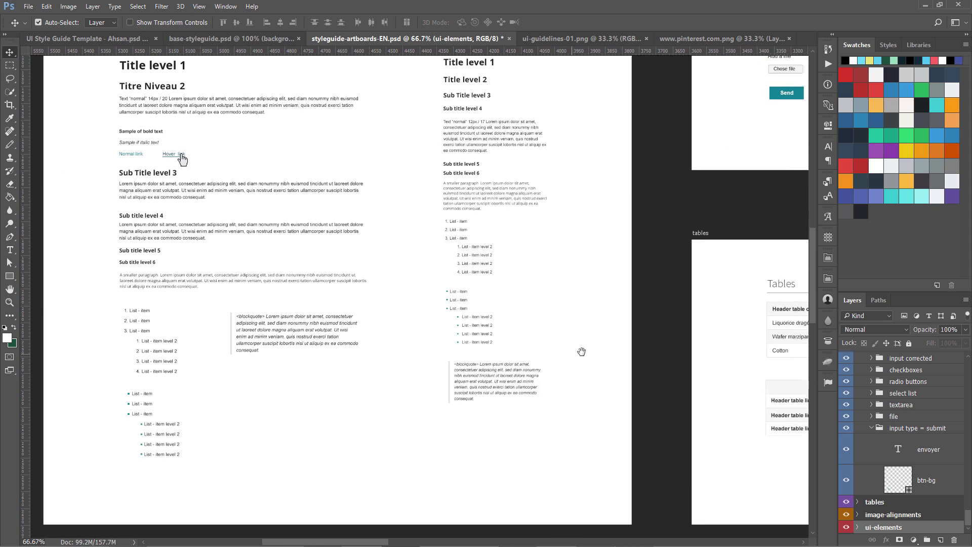
Step: Zoom into the blockquote and list samples, pan to file upload, then switch to ui-guidelines-01.png
left_click_drag(334, 330, 497, 311)
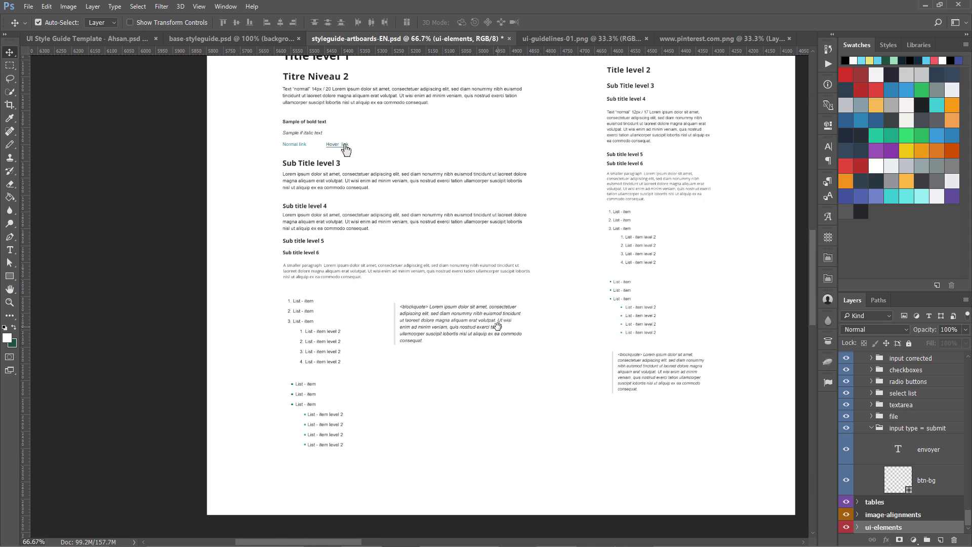
key("ctrl+plus")
key("ctrl+plus")
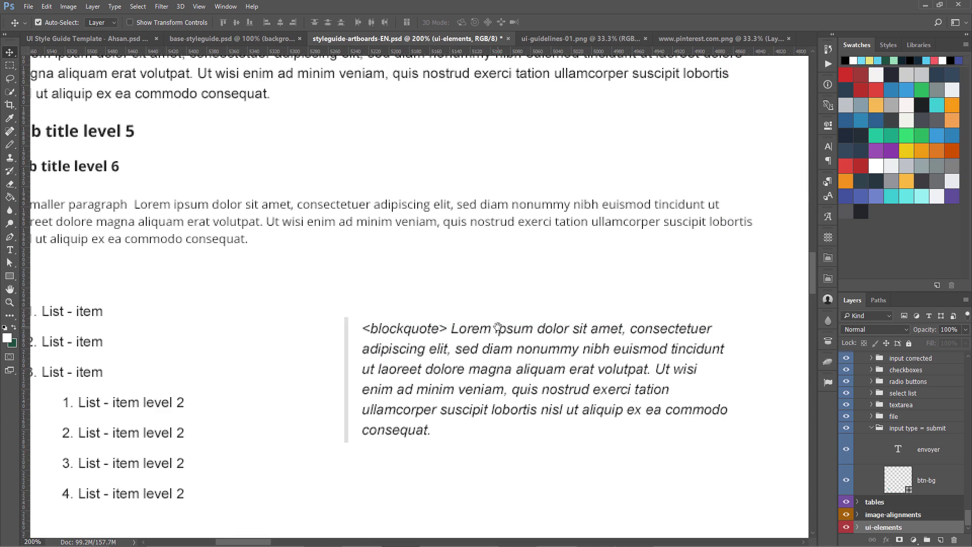
left_click_drag(643, 328, 358, 299)
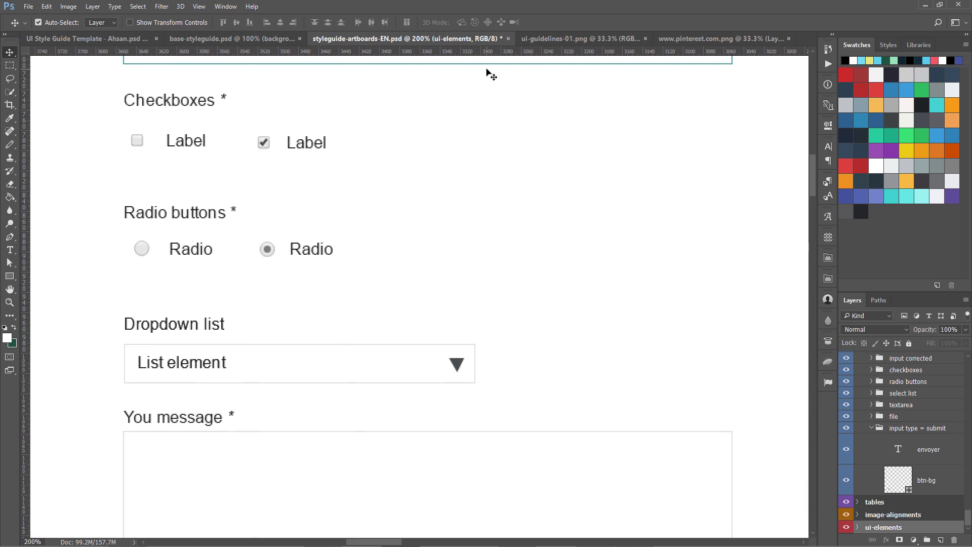
left_click(537, 38)
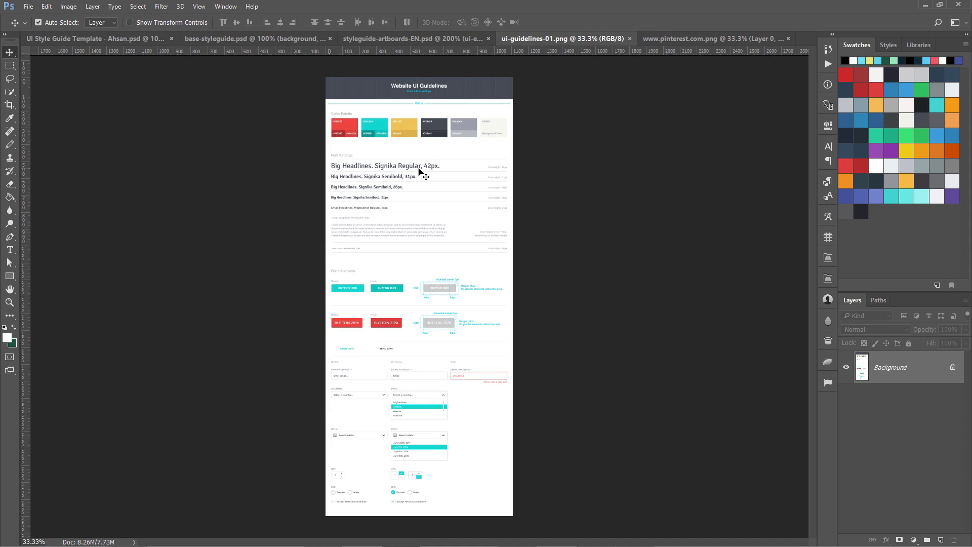
Step: View the guidelines sheet at 100% and pan to its page header
key("ctrl+1")
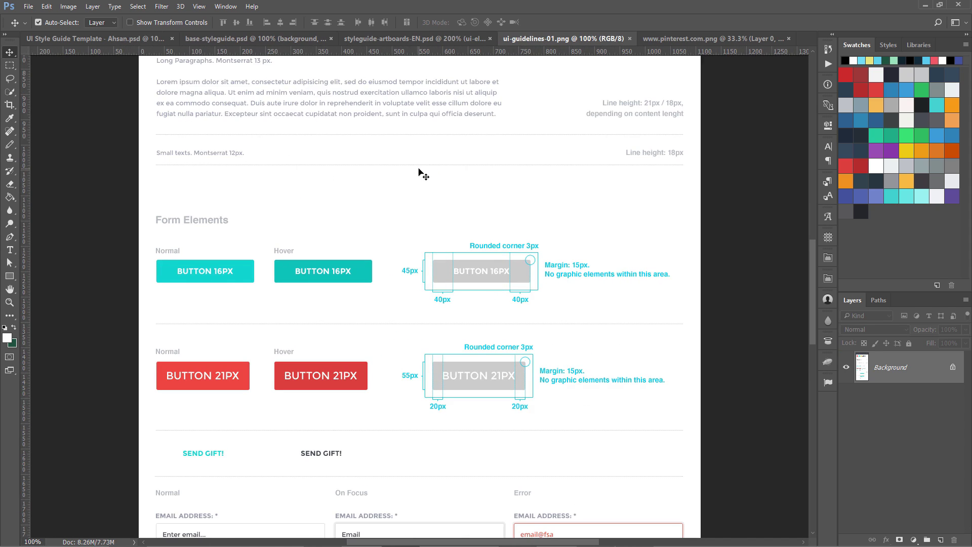
scroll(418, 238, "up", 10)
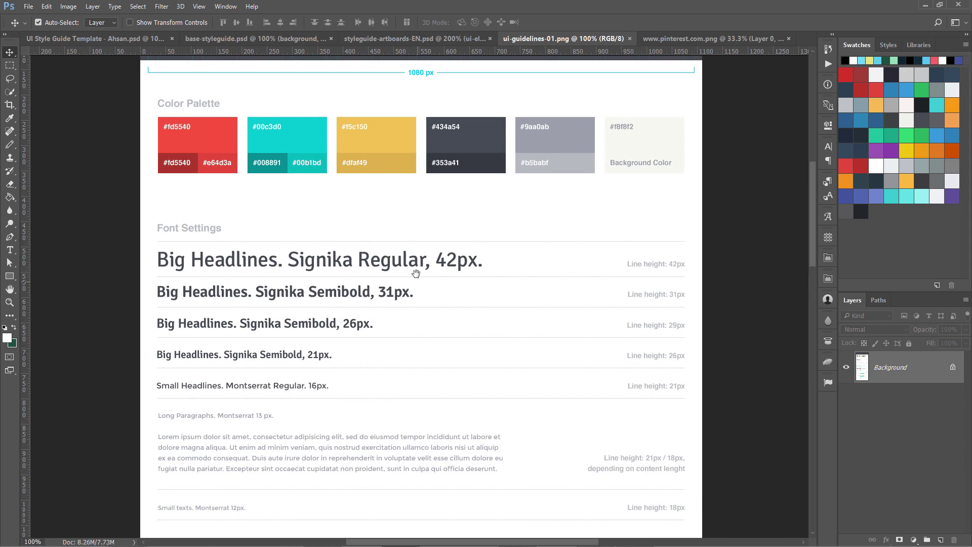
left_click_drag(415, 273, 426, 306)
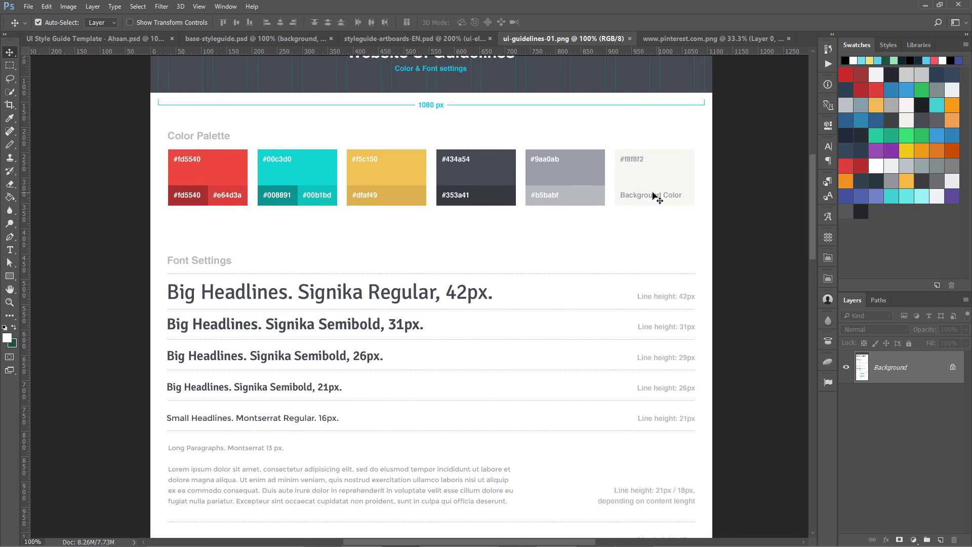
scroll(514, 304, "down", 3)
scroll(495, 346, "up", 5)
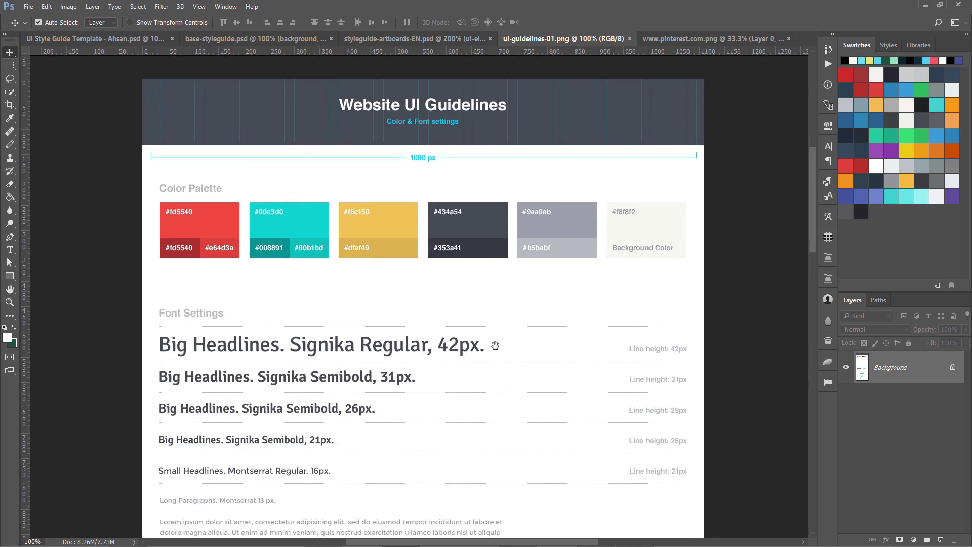
left_click_drag(495, 345, 506, 405)
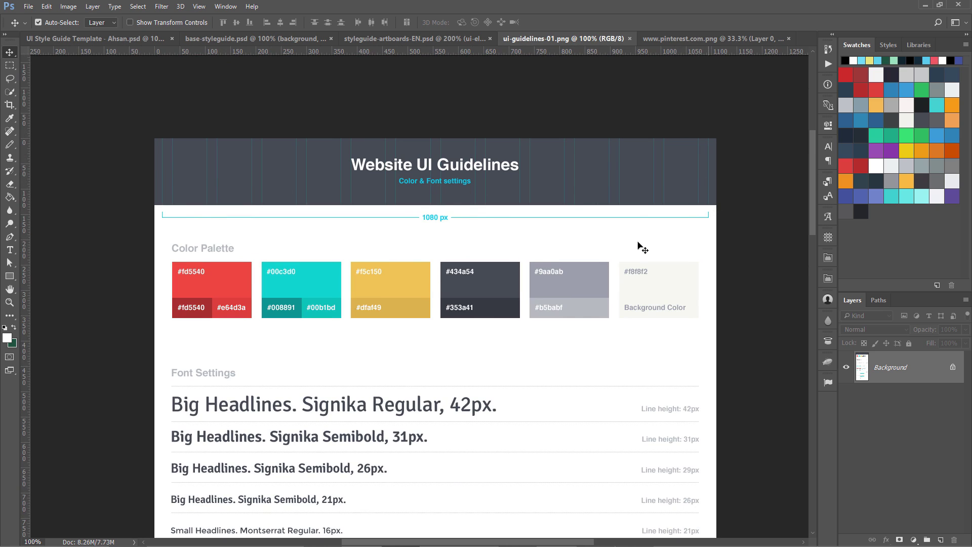
Step: Pan to the Form Elements section, then return to the UI Style Guide Template
left_click_drag(496, 376, 484, 247)
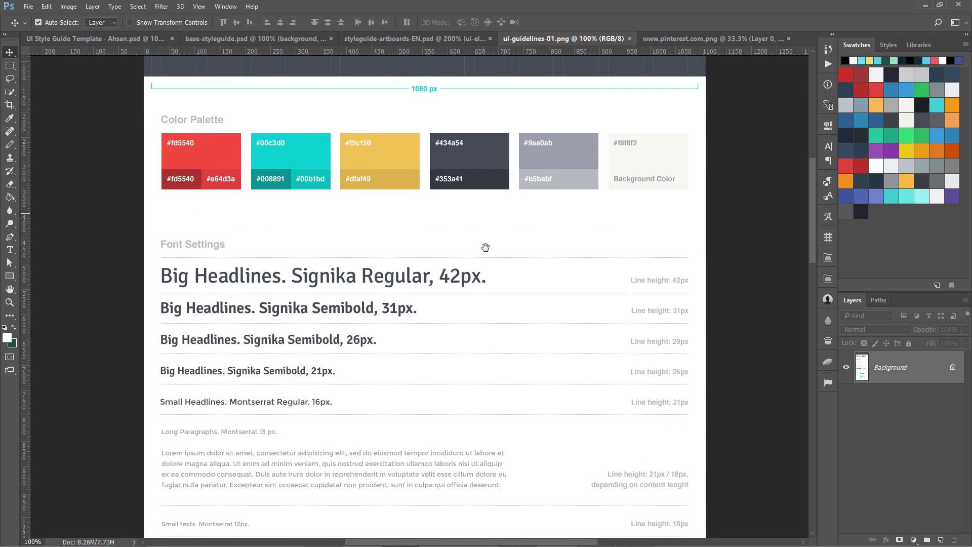
left_click_drag(469, 340, 478, 260)
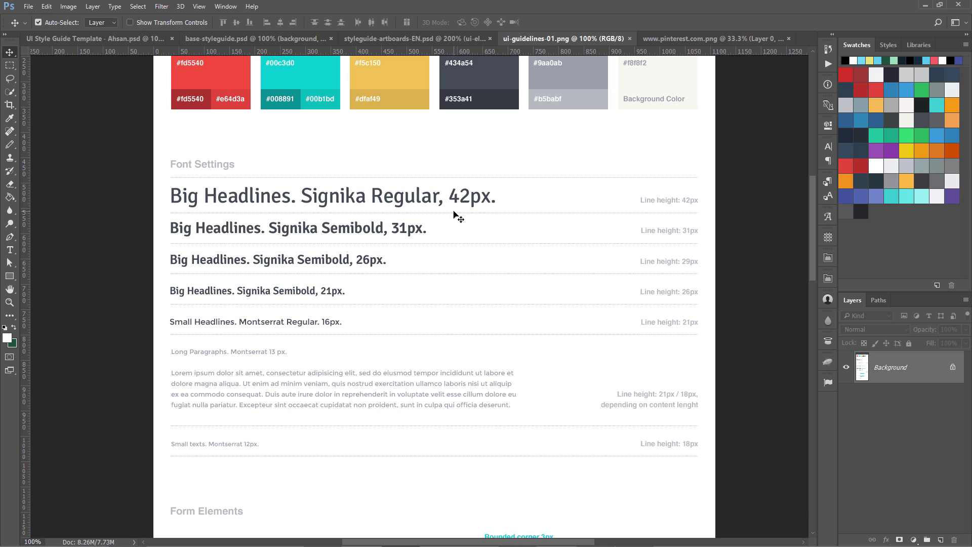
left_click_drag(442, 248, 441, 222)
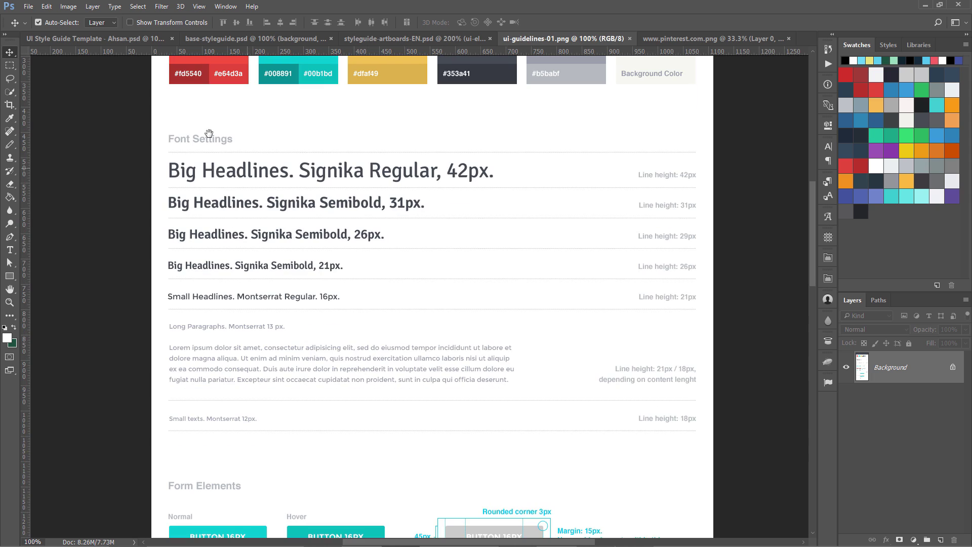
left_click(112, 39)
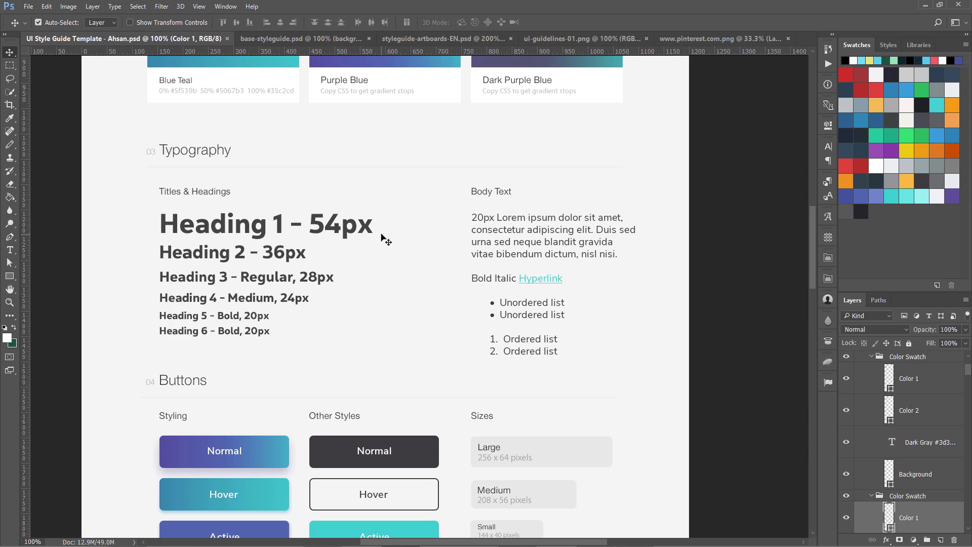
Step: Flip through the pinterest and ui-guidelines tabs, then back to the UI Style Guide Template
left_click(710, 40)
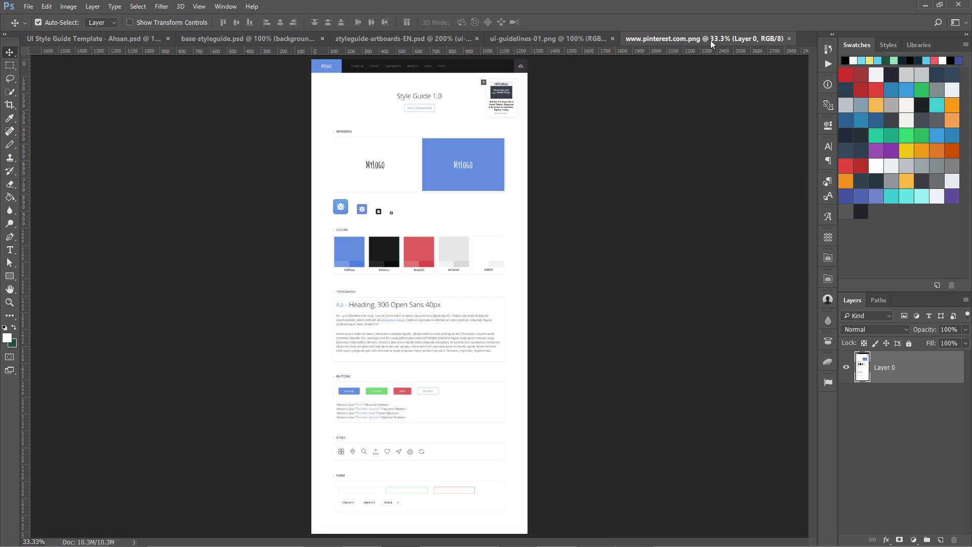
left_click(556, 36)
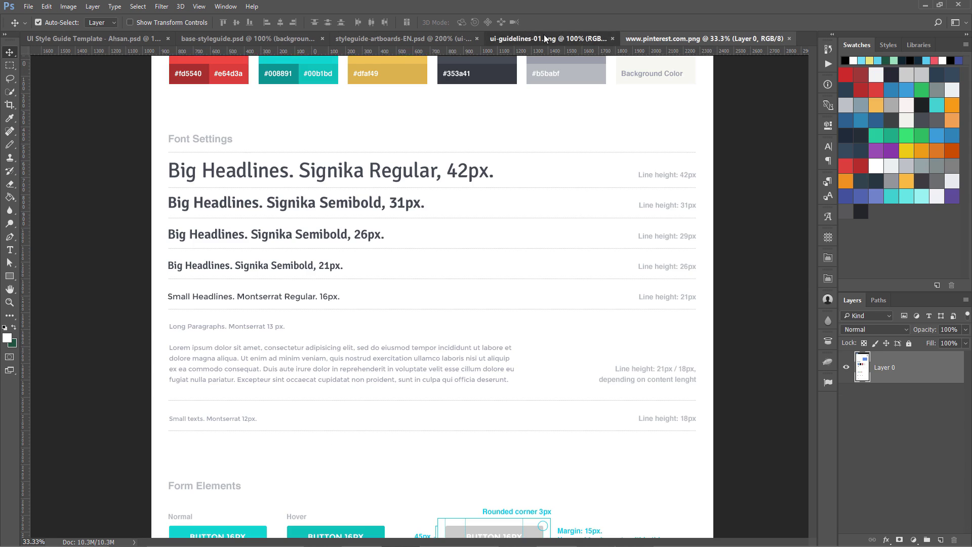
left_click(150, 38)
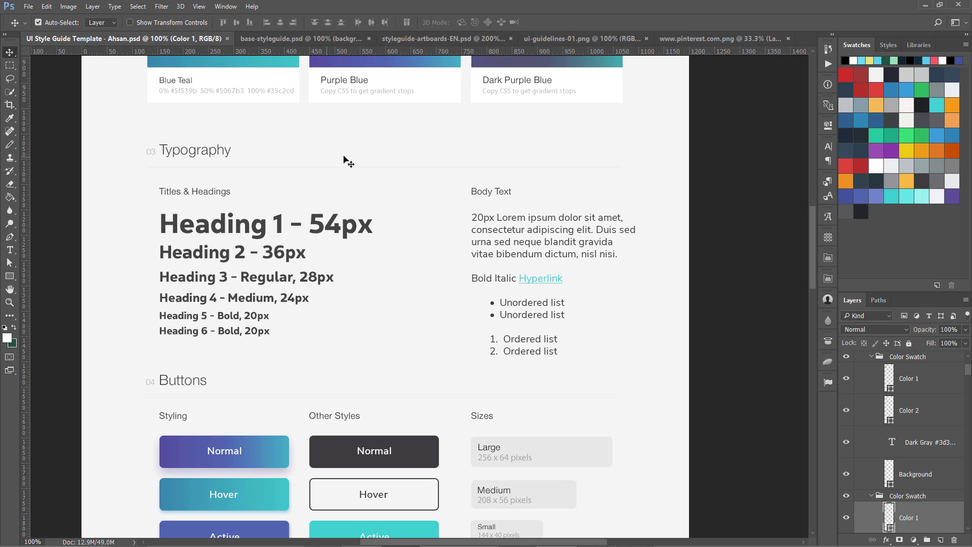
Step: Pan up past Gradients to the template's title and Colors section
left_click_drag(354, 171, 344, 356)
left_click_drag(306, 202, 301, 332)
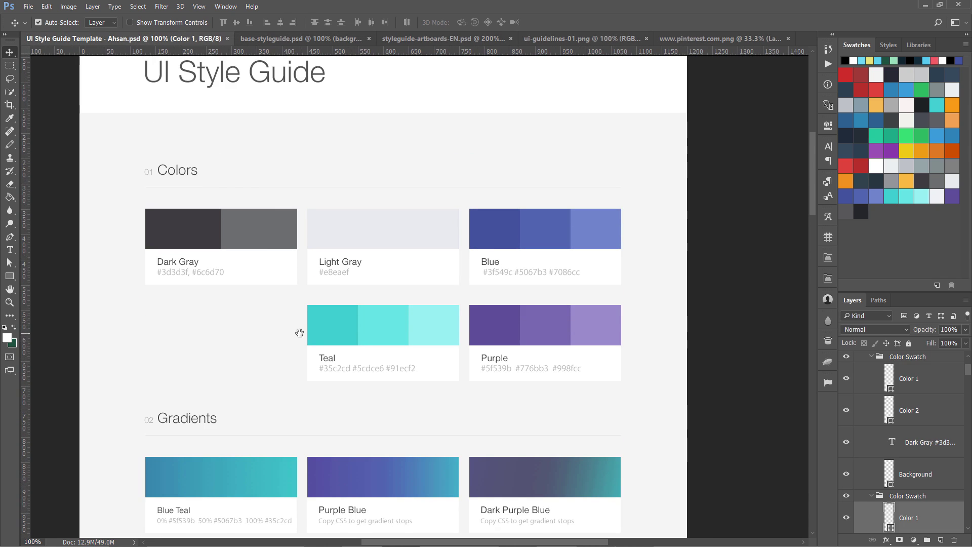
left_click_drag(277, 234, 270, 205)
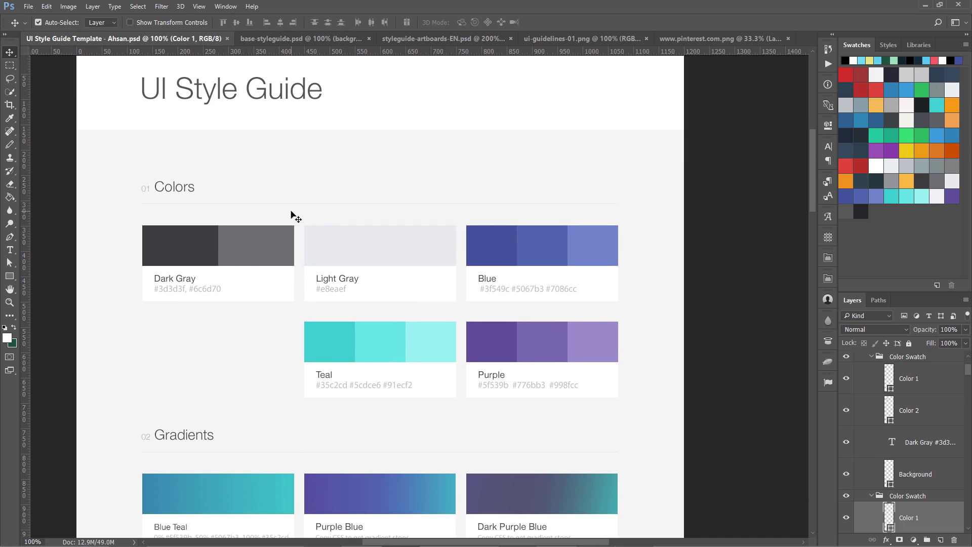
Step: Cycle through the tabs to ui-guidelines-01.png and scroll through its form elements
left_click(287, 40)
left_click(435, 38)
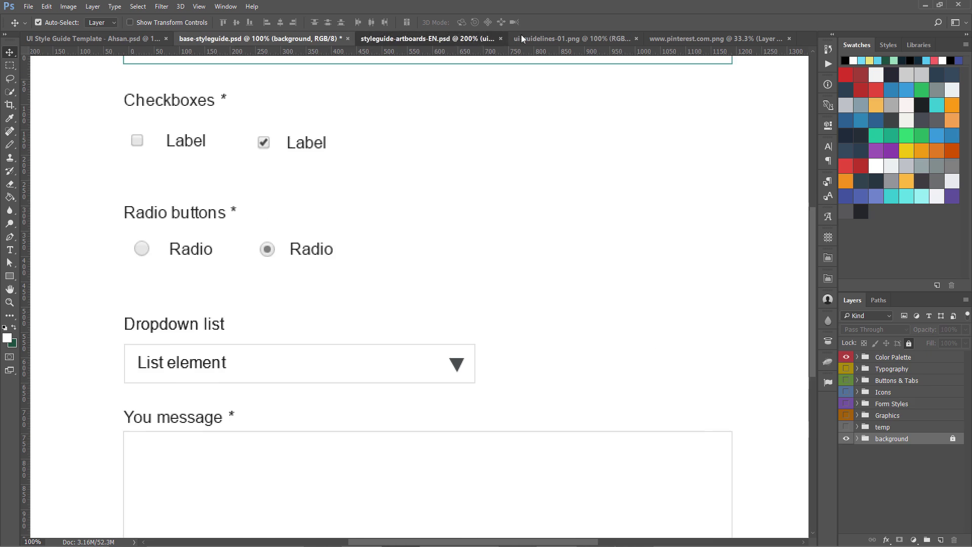
left_click(582, 39)
scroll(451, 336, "down", 8)
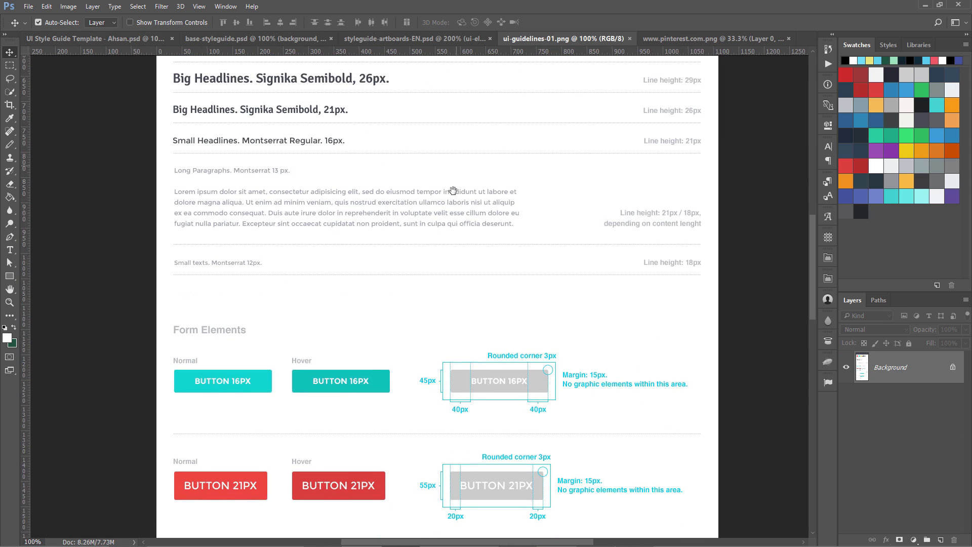
scroll(419, 357, "down", 6)
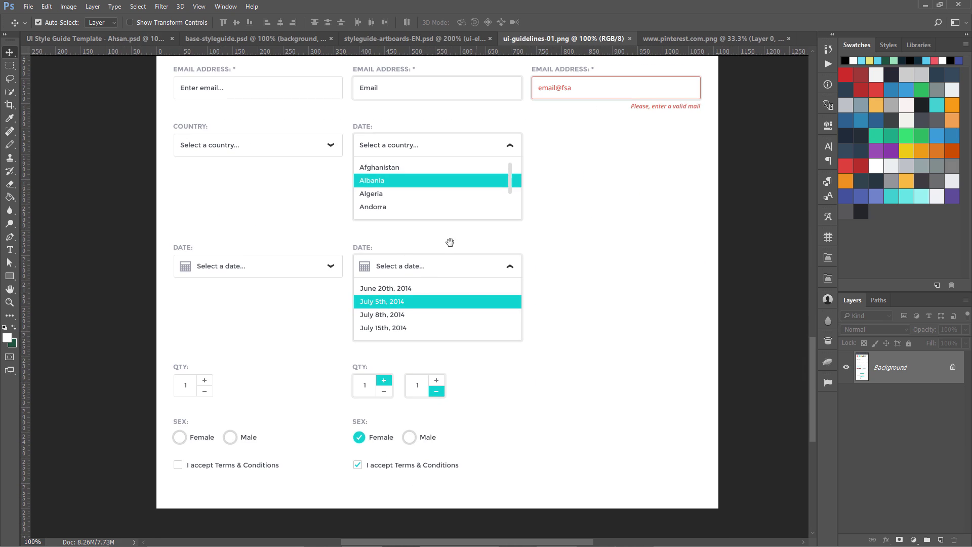
scroll(449, 243, "up", 10)
scroll(394, 275, "up", 6)
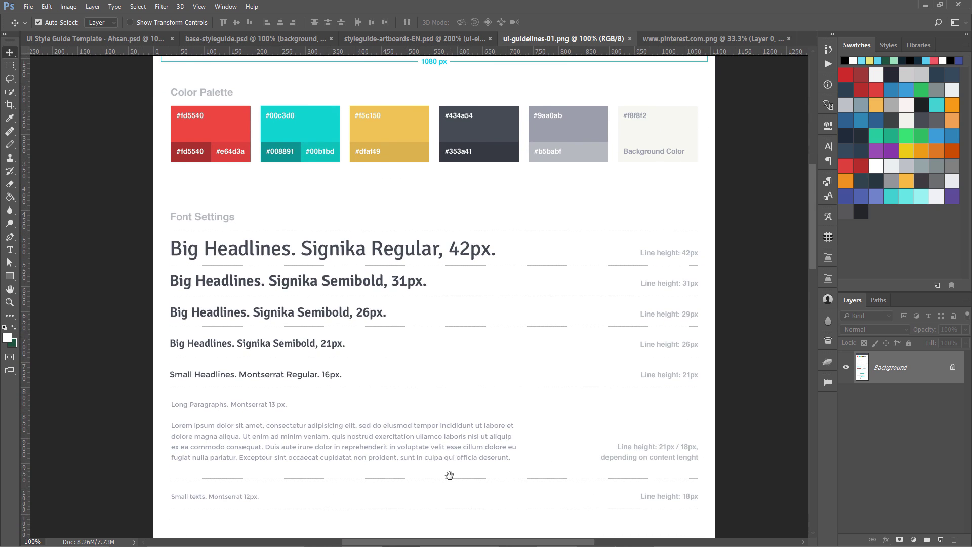
scroll(446, 393, "down", 3)
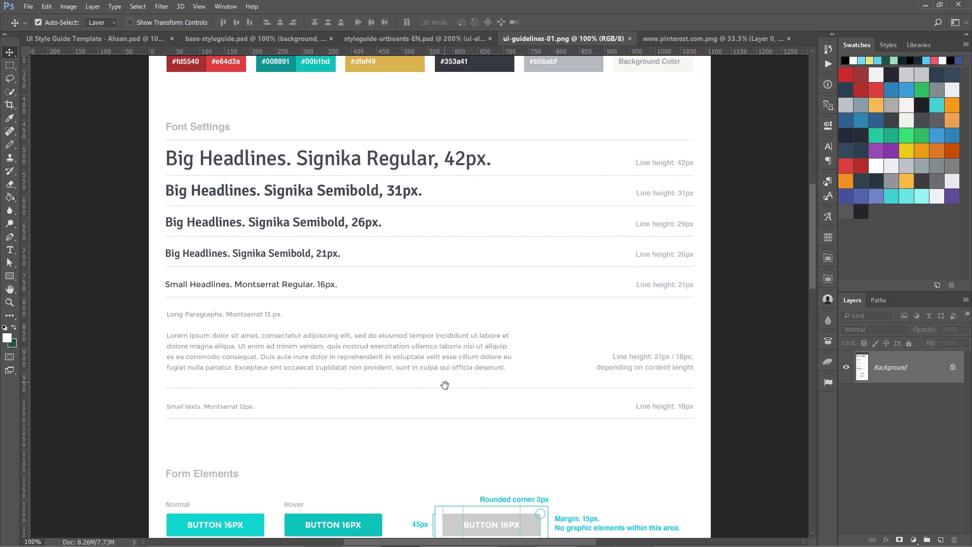
left_click(9, 65)
left_click_drag(159, 396, 286, 419)
left_click(284, 436)
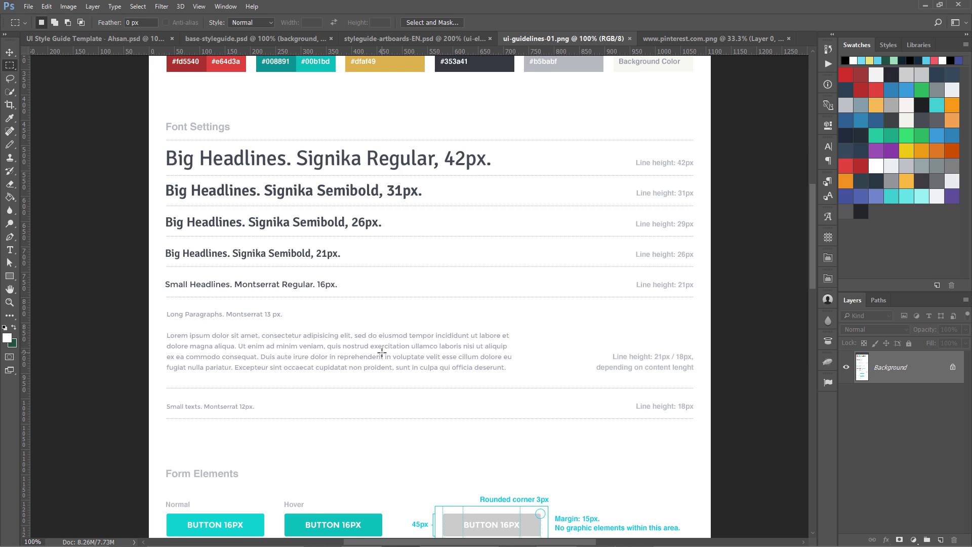
key("v")
left_click_drag(458, 219, 445, 281)
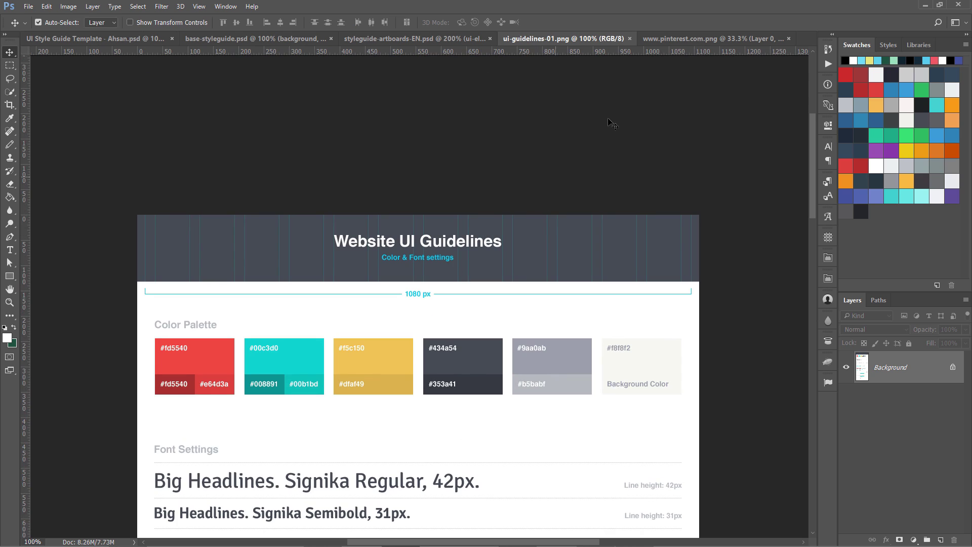
left_click(663, 40)
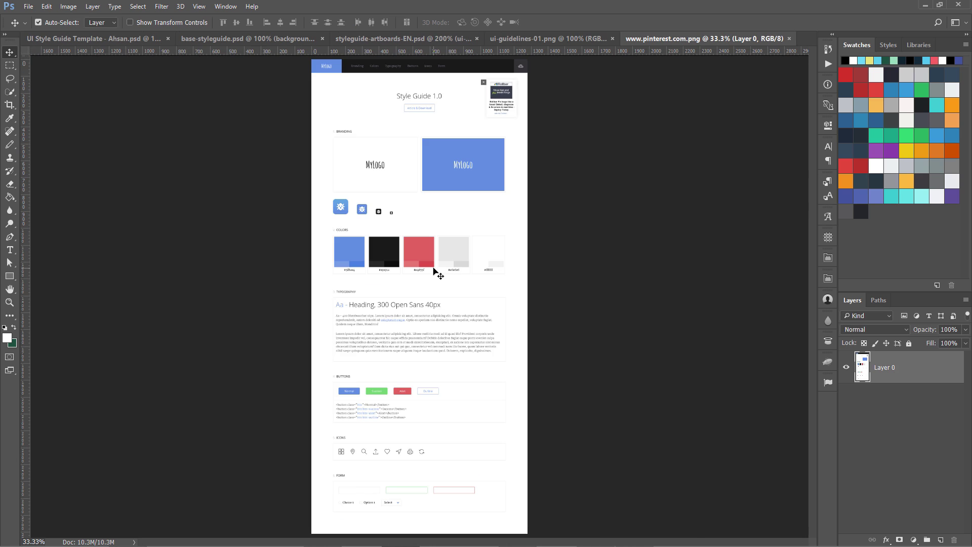
Step: Zoom the pinterest style guide from 33.3% to 66.7% on its Colors section
scroll(434, 272, "up", 2)
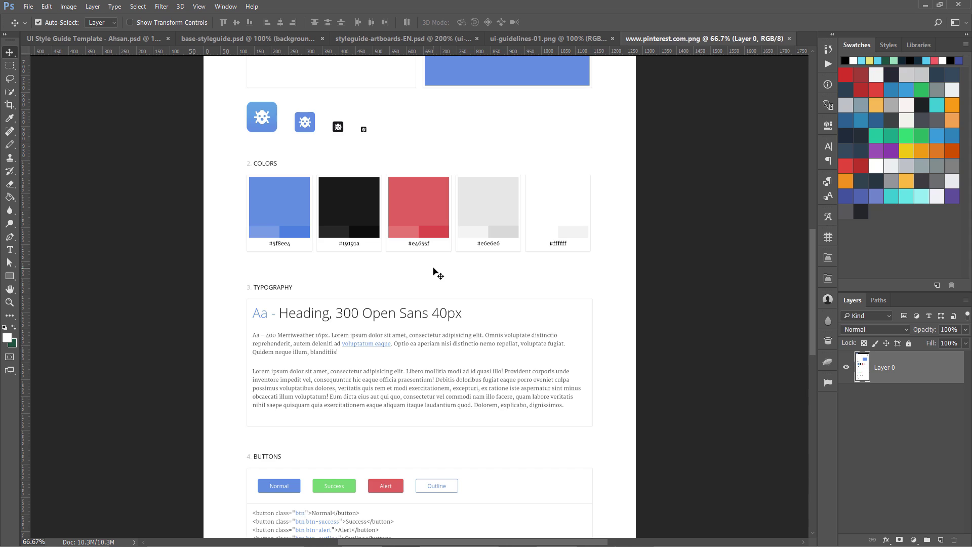